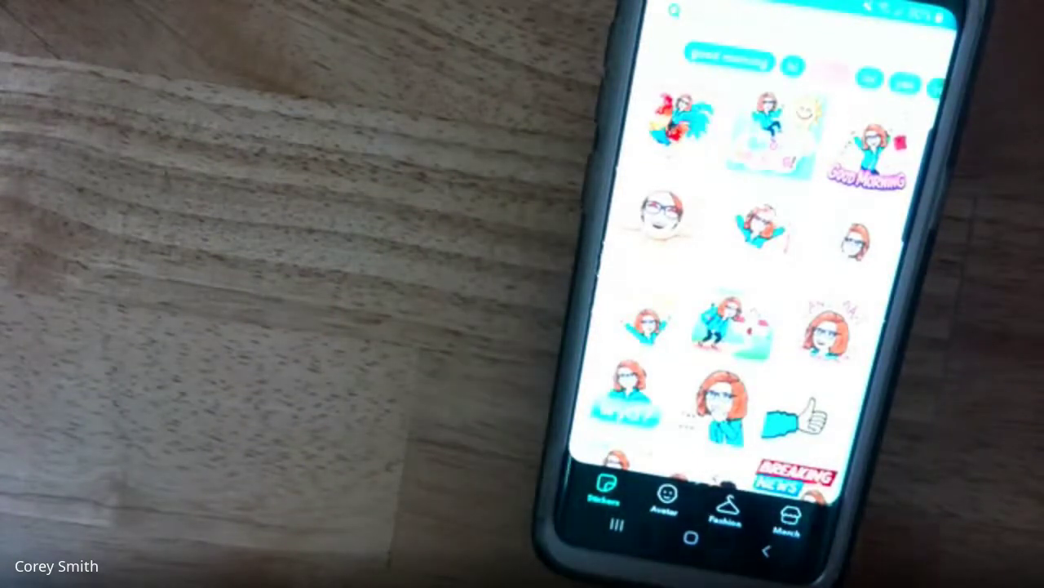
Open Bitmoji's avatar editor from the Avatar tab.
{"action": "left_click", "coordinate": [668, 494]}
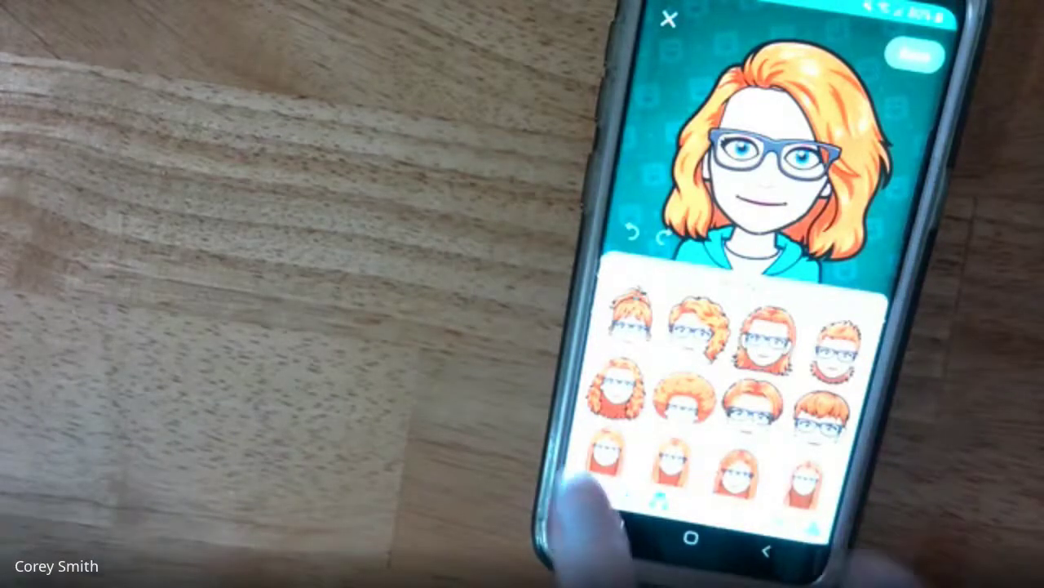
Browse the avatar's skin tone, hair colour and hairstyle options.
{"action": "left_click", "coordinate": [582, 488]}
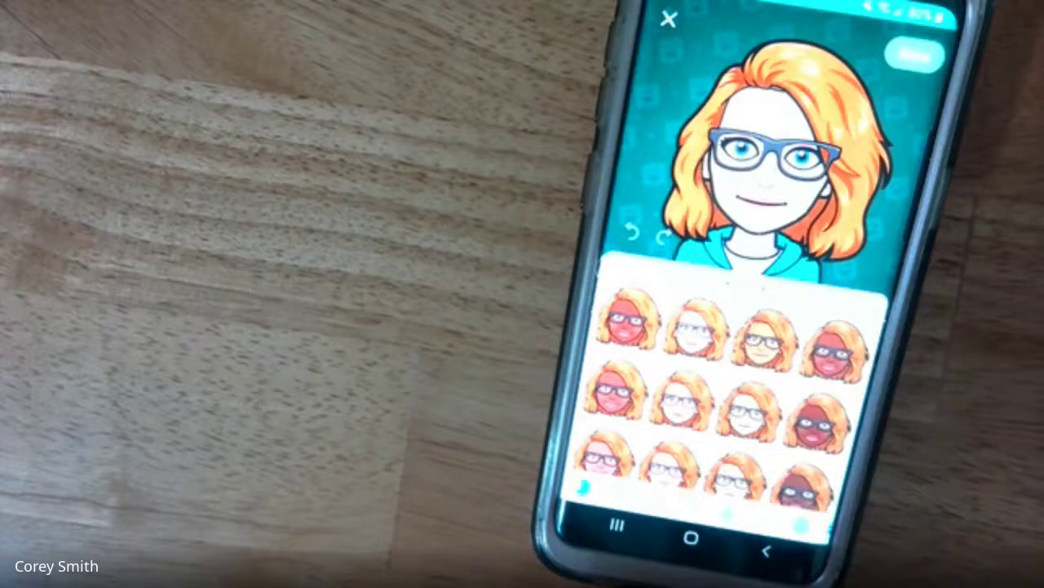
{"action": "left_click", "coordinate": [627, 494]}
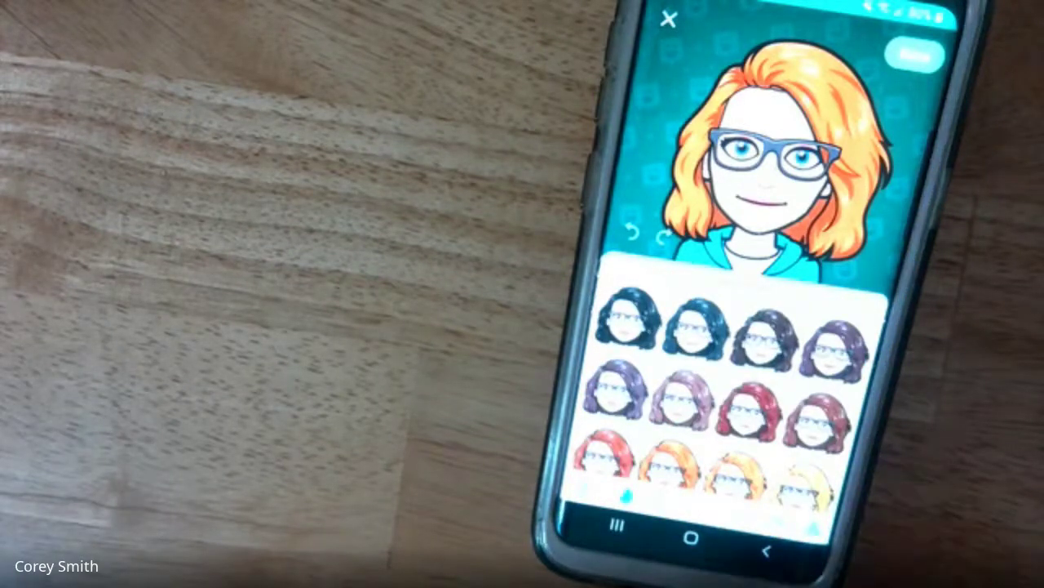
{"action": "left_click", "coordinate": [659, 496]}
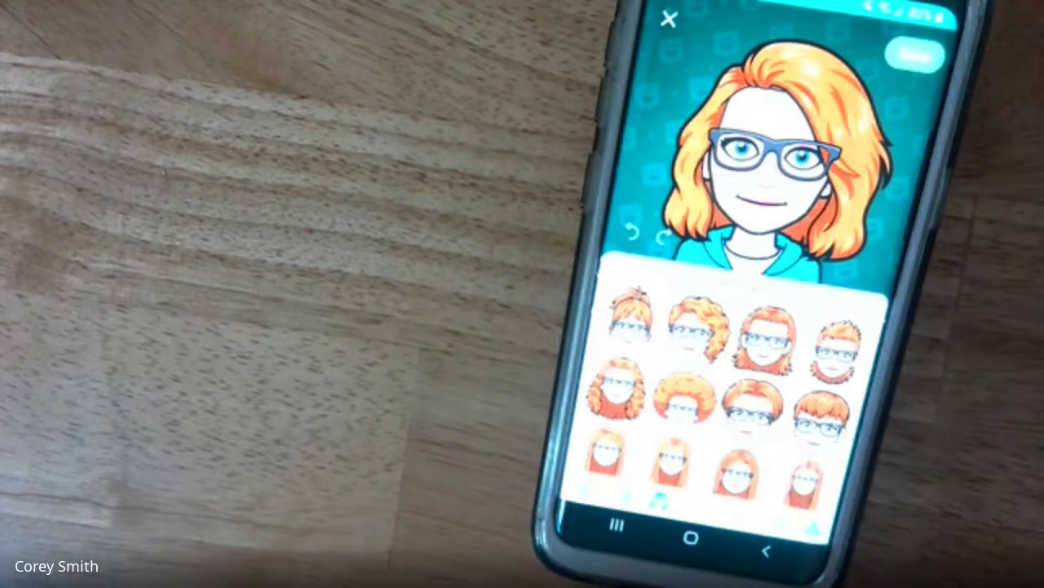
Give the avatar a long straight hairstyle, then switch to full-body editing.
{"action": "left_click_drag", "start_coordinate": [792, 408], "coordinate": [804, 253]}
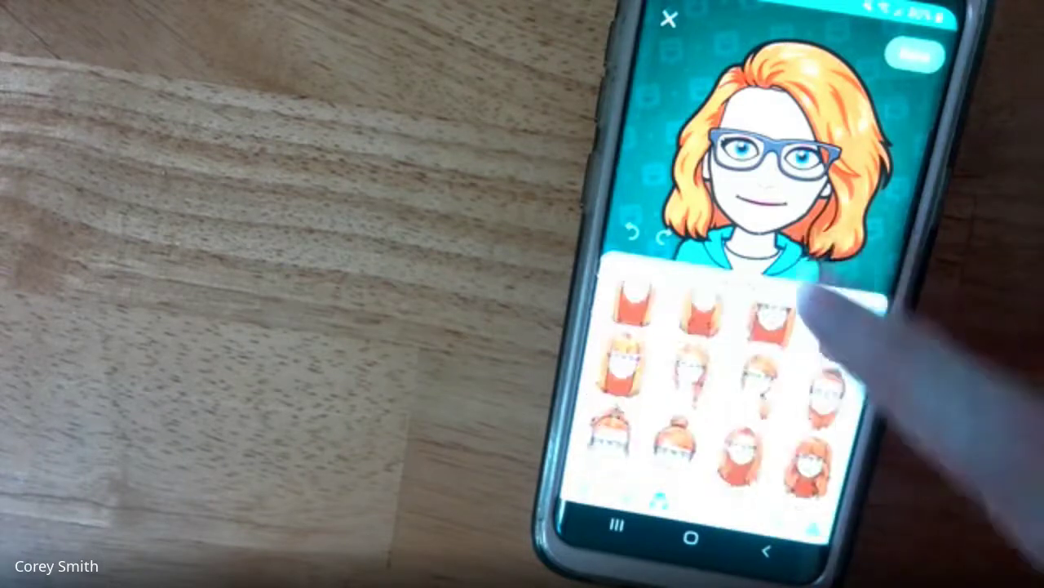
{"action": "left_click_drag", "start_coordinate": [804, 477], "coordinate": [816, 338]}
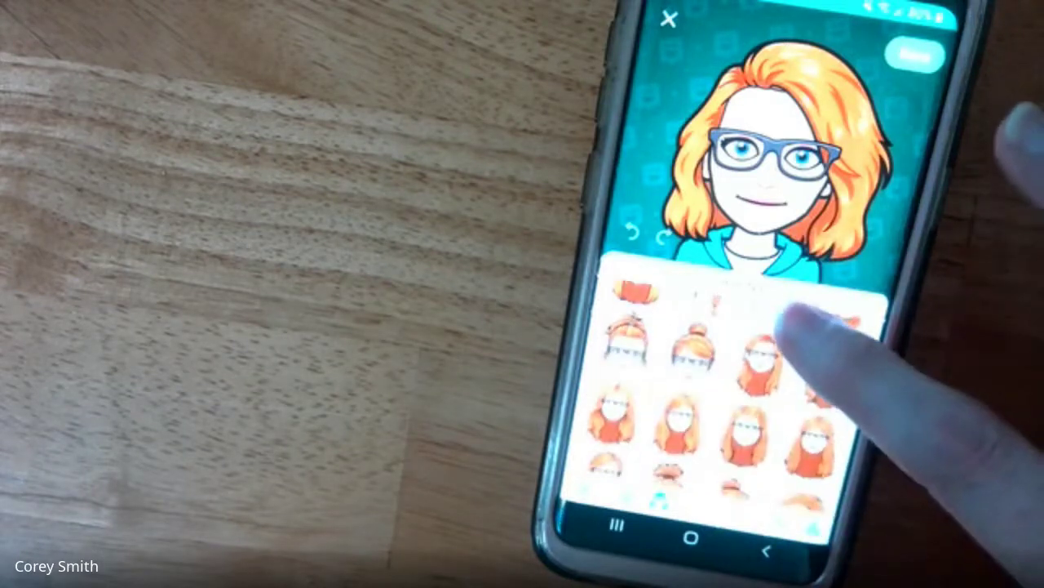
{"action": "left_click_drag", "start_coordinate": [816, 443], "coordinate": [816, 351]}
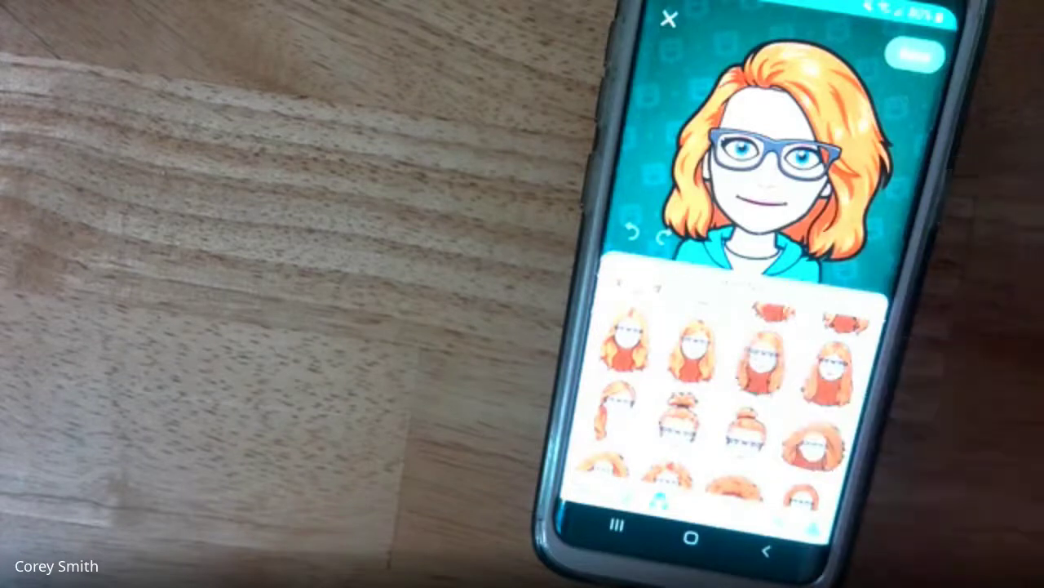
{"action": "left_click", "coordinate": [831, 371]}
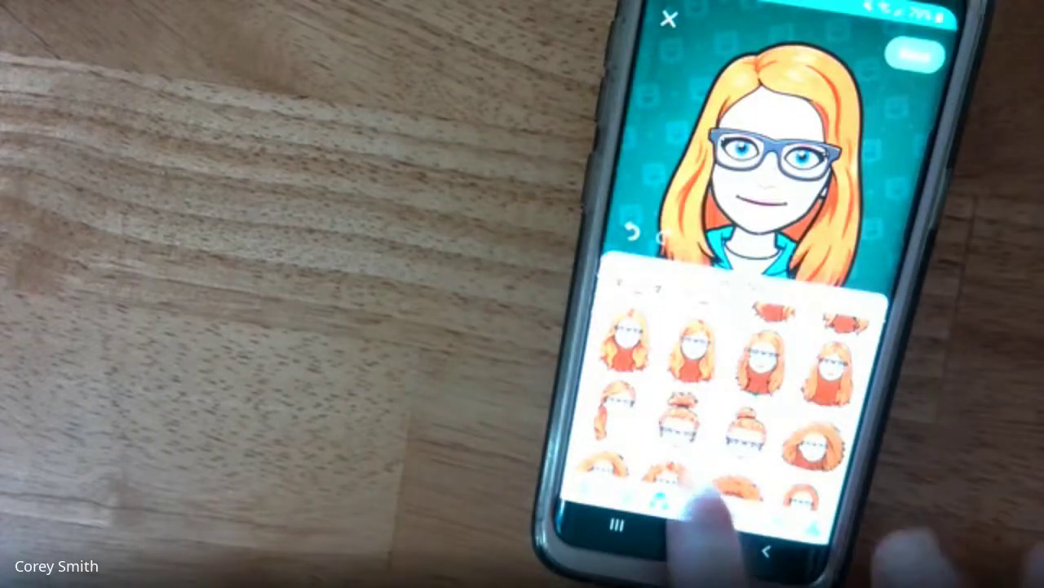
{"action": "left_click_drag", "start_coordinate": [702, 489], "coordinate": [702, 383]}
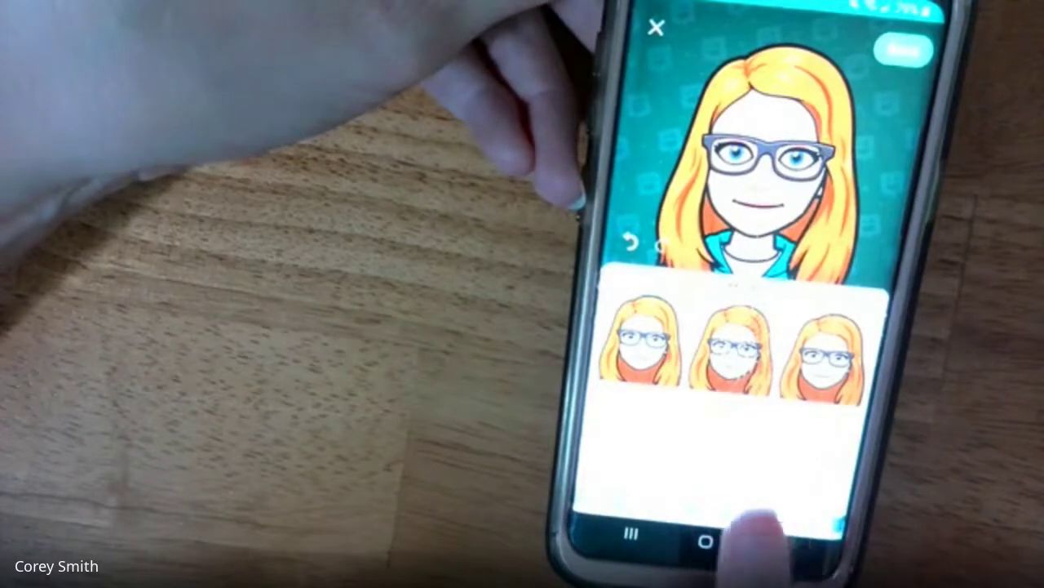
{"action": "left_click", "coordinate": [738, 518]}
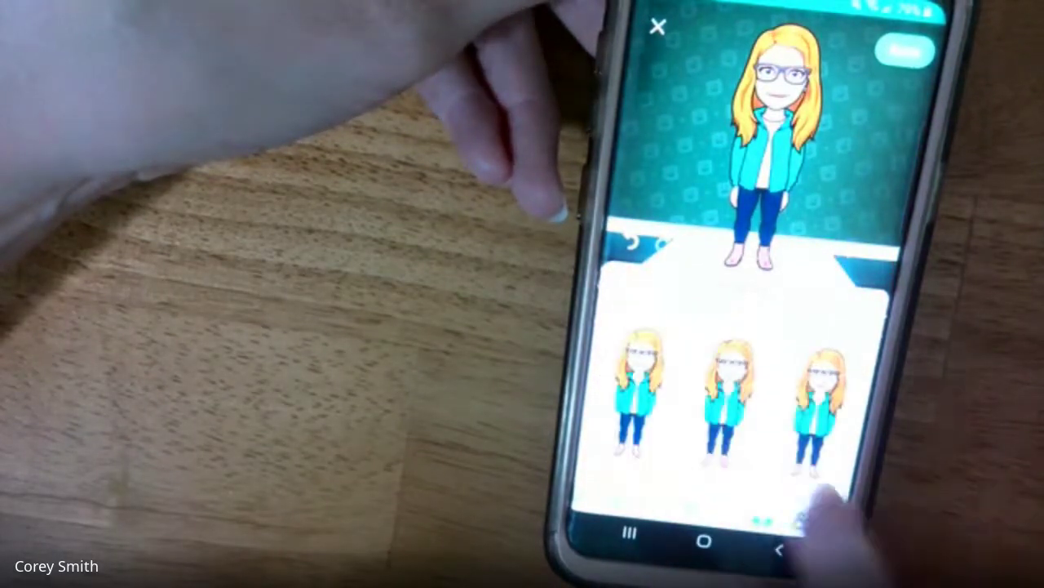
Browse the clothing, shoes and pants options, then close the avatar editor.
{"action": "left_click", "coordinate": [816, 523]}
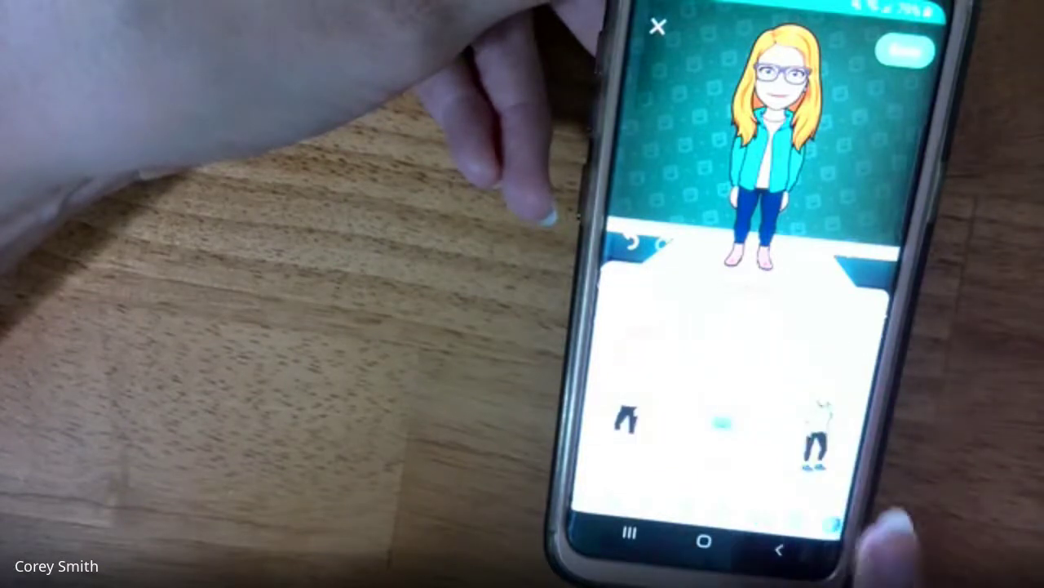
{"action": "left_click", "coordinate": [816, 490]}
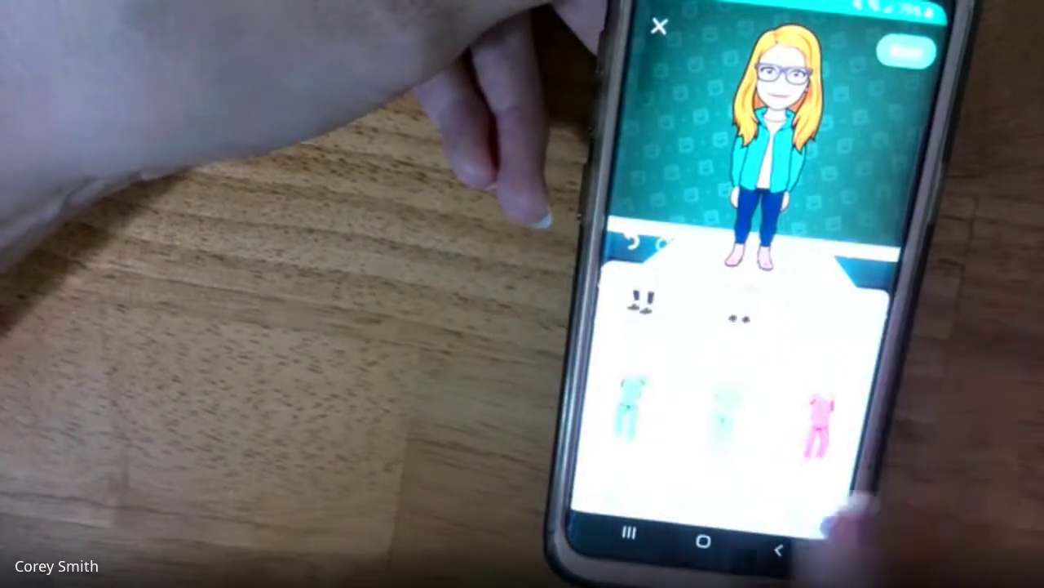
{"action": "left_click", "coordinate": [686, 506]}
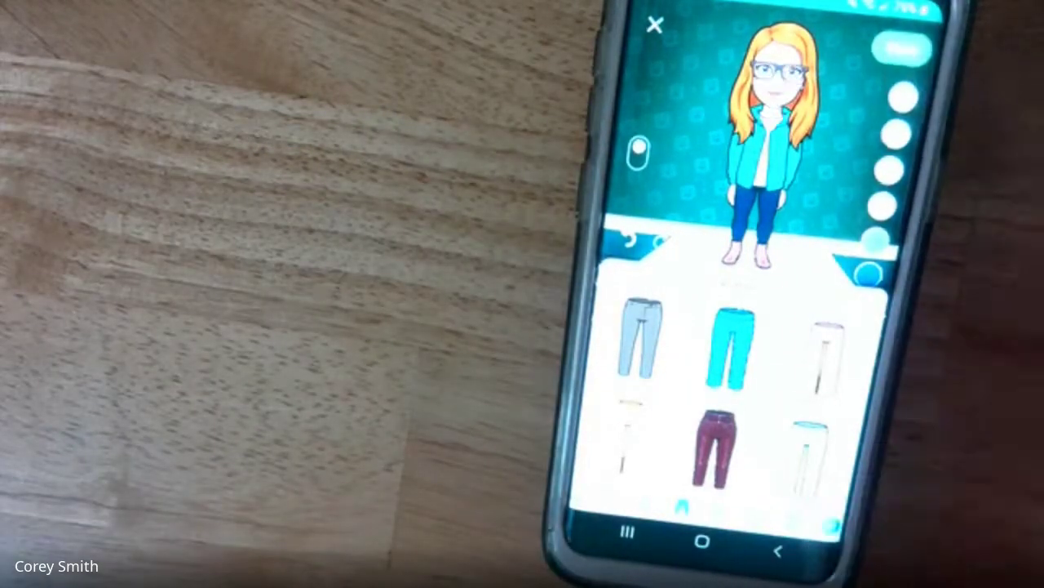
{"action": "left_click", "coordinate": [908, 53]}
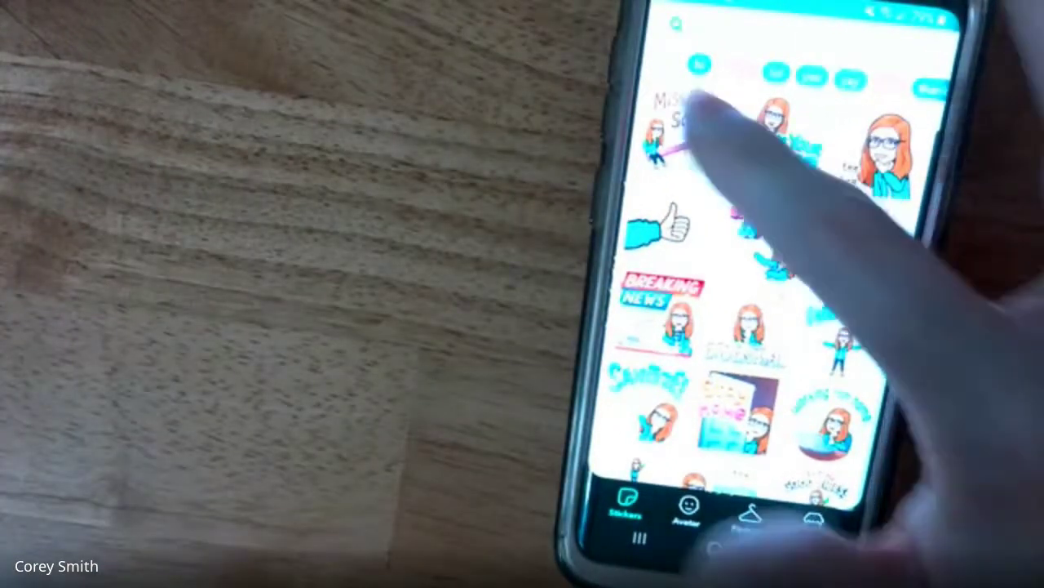
Open the sharing screen for the Miss You So Much sticker.
{"action": "left_click", "coordinate": [686, 122]}
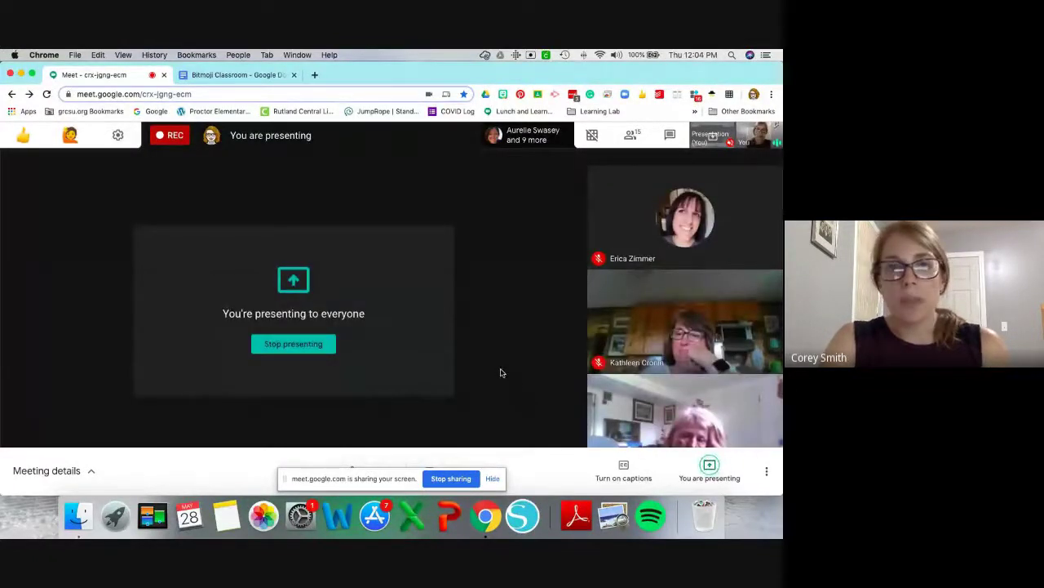
In the Bitmoji Classroom document, scroll the resource list and preview the Hatching Chicks Website link.
{"action": "left_click", "coordinate": [241, 74]}
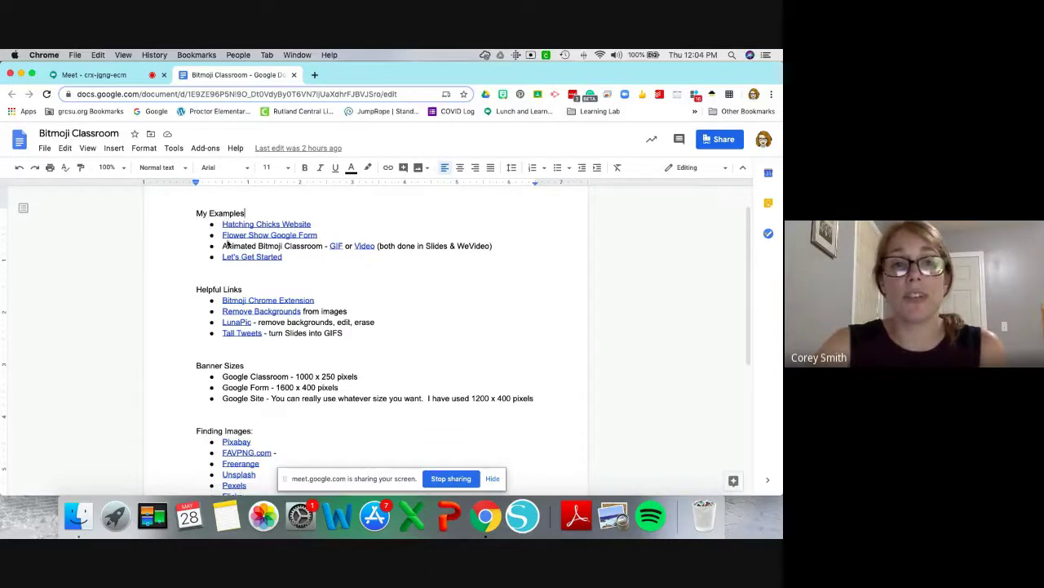
{"action": "scroll", "coordinate": [259, 282], "scroll_direction": "up", "scroll_amount": 1}
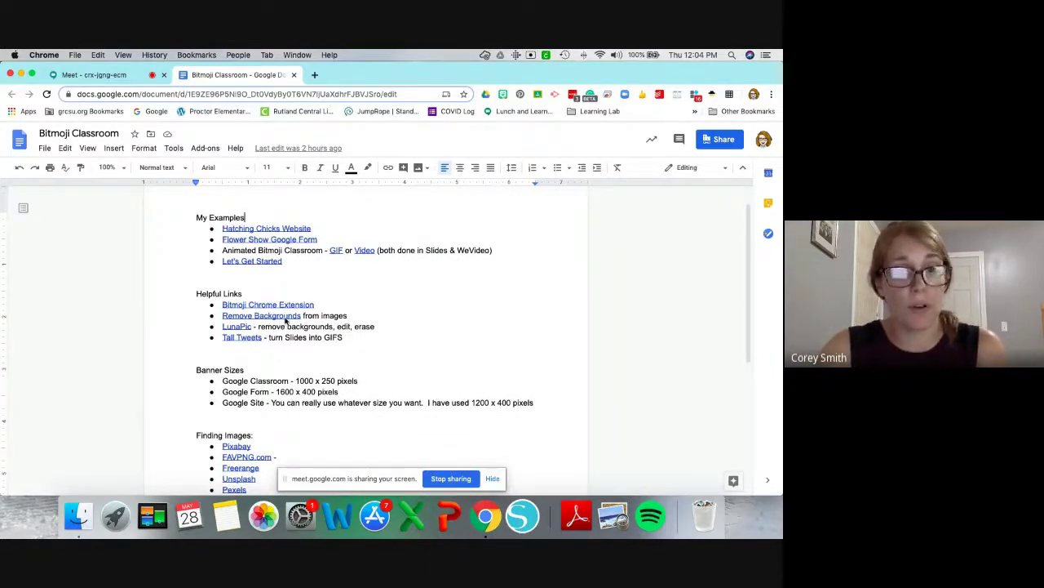
{"action": "scroll", "coordinate": [279, 374], "scroll_direction": "down", "scroll_amount": 1}
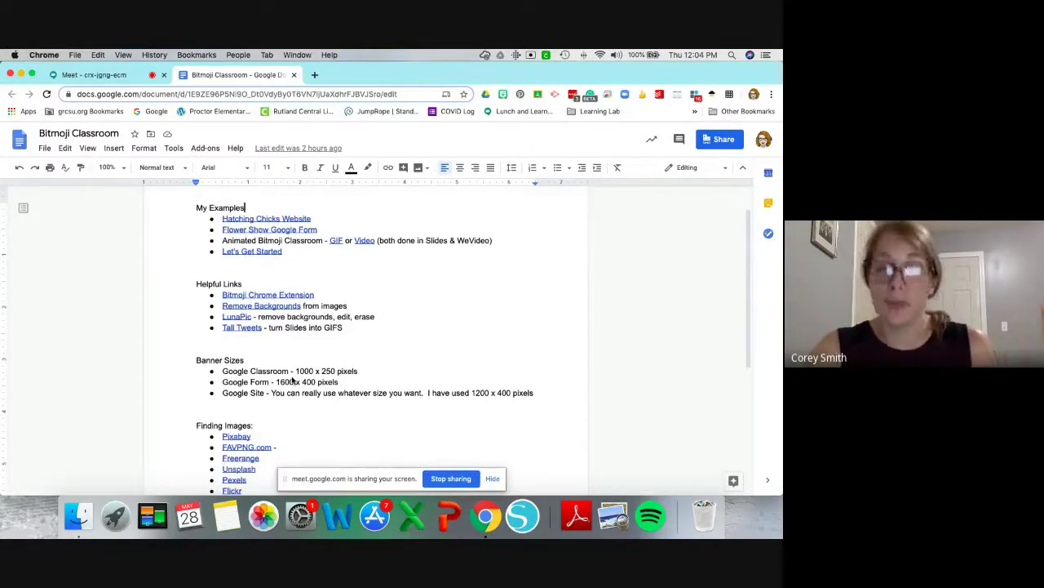
{"action": "scroll", "coordinate": [292, 378], "scroll_direction": "down", "scroll_amount": 5}
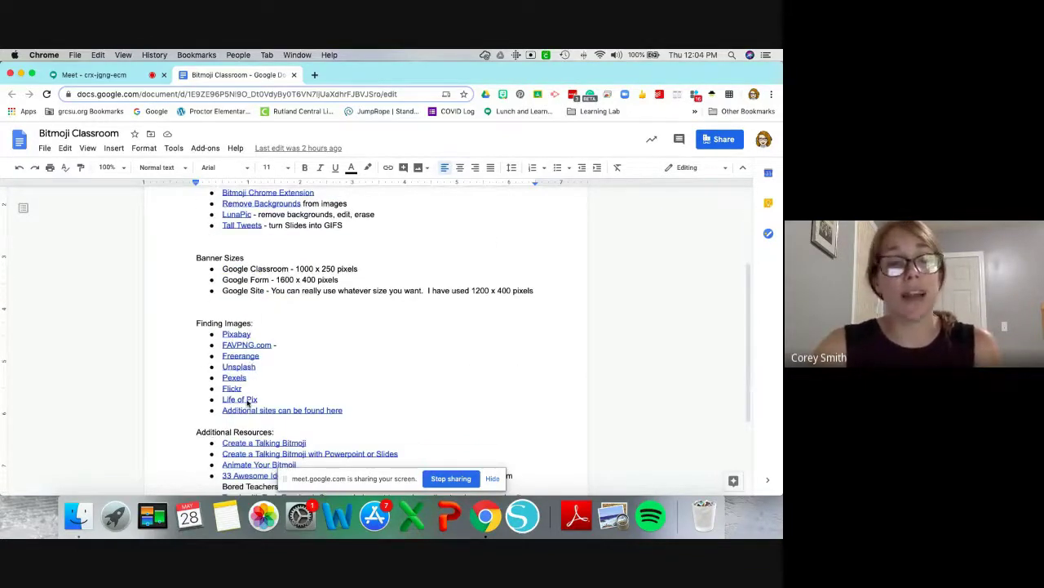
{"action": "scroll", "coordinate": [247, 401], "scroll_direction": "down", "scroll_amount": 3}
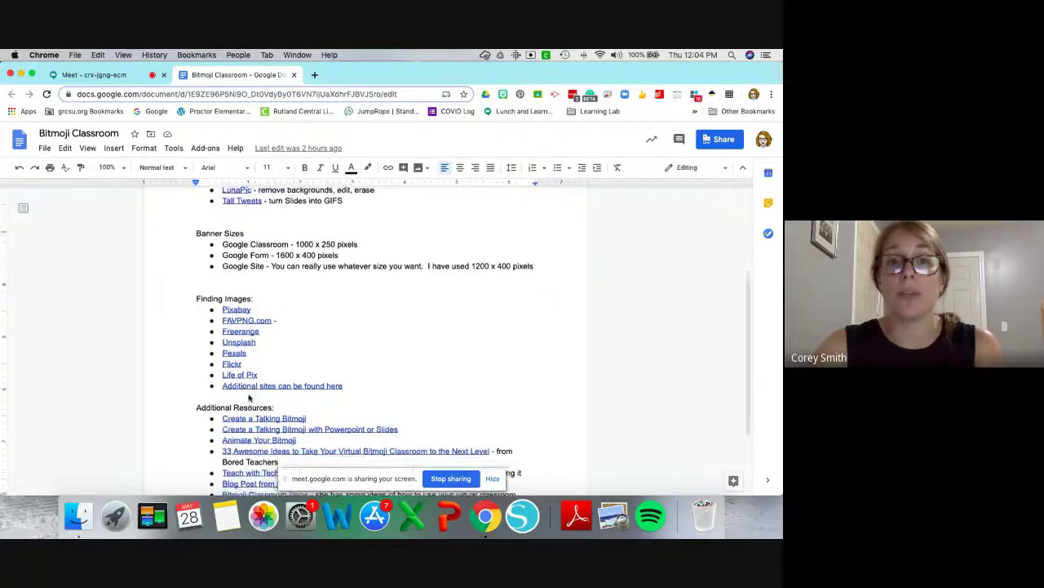
{"action": "scroll", "coordinate": [250, 397], "scroll_direction": "down", "scroll_amount": 1}
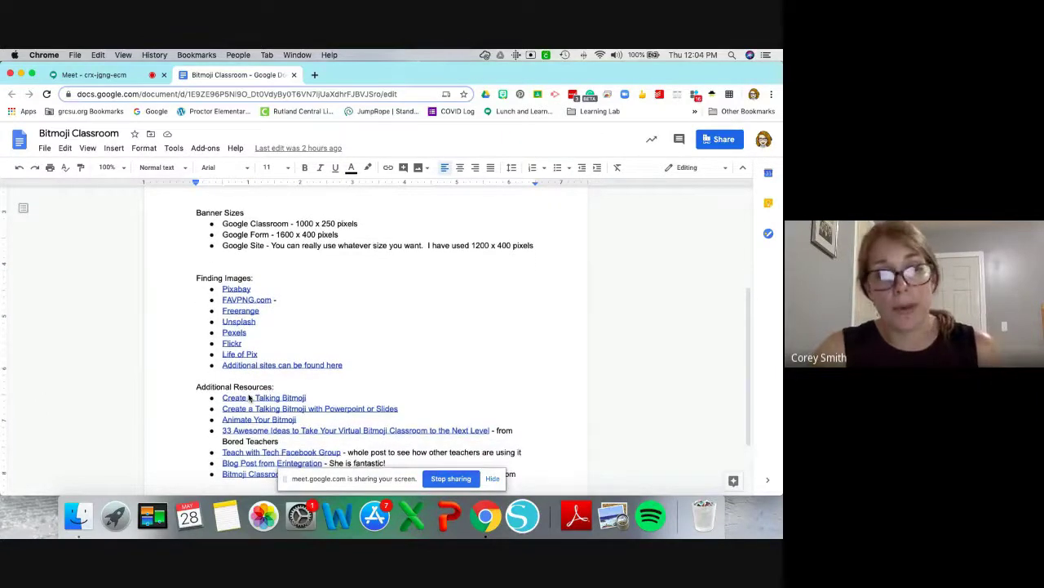
{"action": "scroll", "coordinate": [249, 397], "scroll_direction": "down", "scroll_amount": 5}
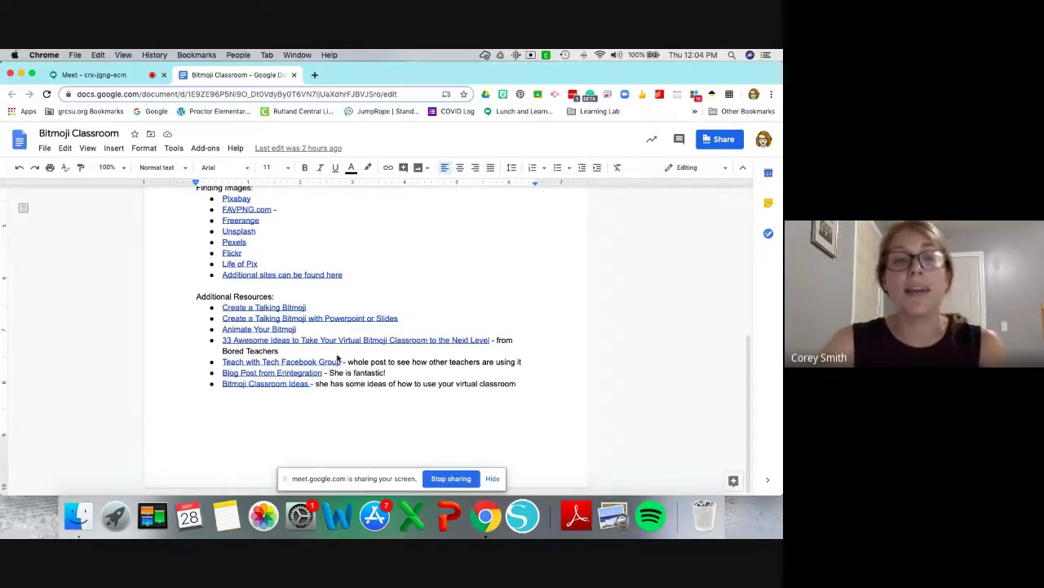
{"action": "scroll", "coordinate": [278, 363], "scroll_direction": "up", "scroll_amount": 5}
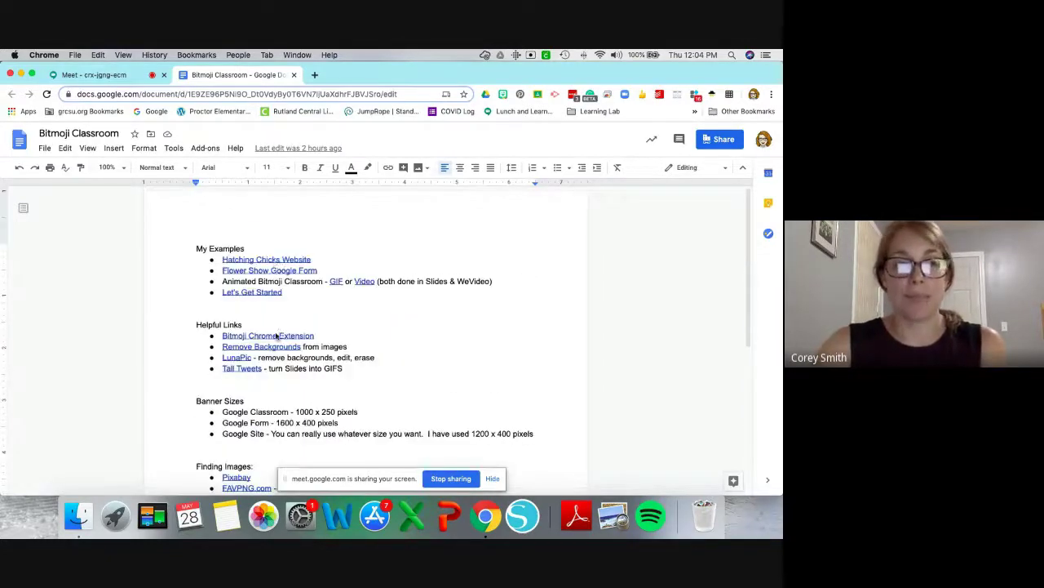
{"action": "left_click", "coordinate": [275, 259]}
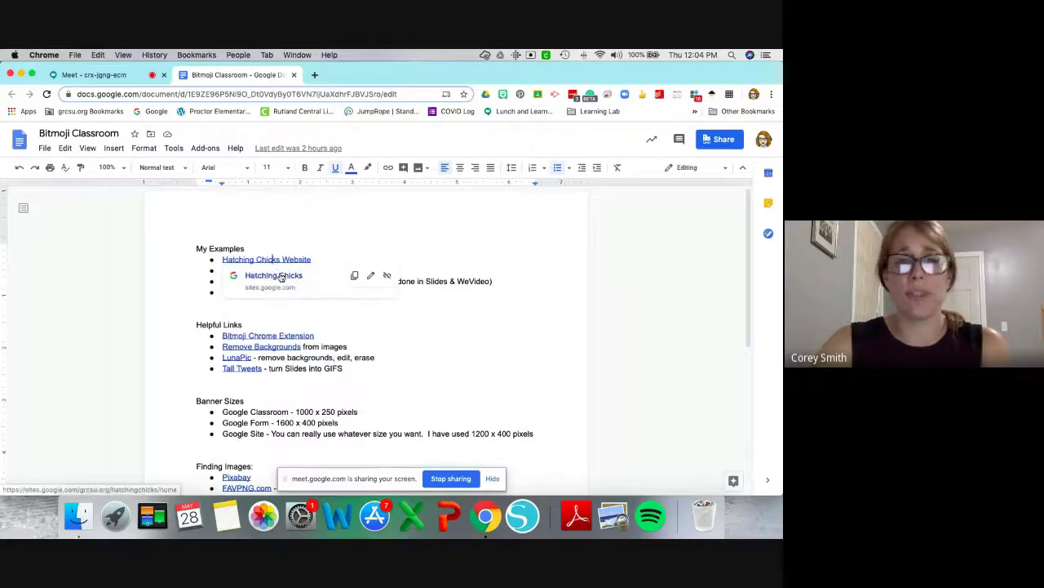
Open the Hatching Chicks website, visit its Diary of a Chicken page, and return to the document.
{"action": "left_click", "coordinate": [280, 276]}
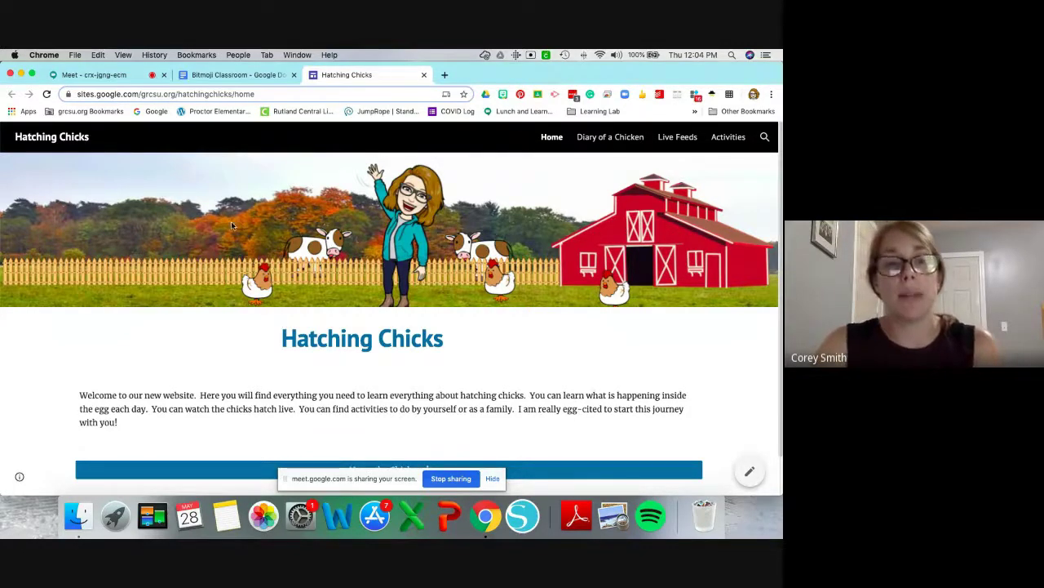
{"action": "left_click", "coordinate": [593, 142]}
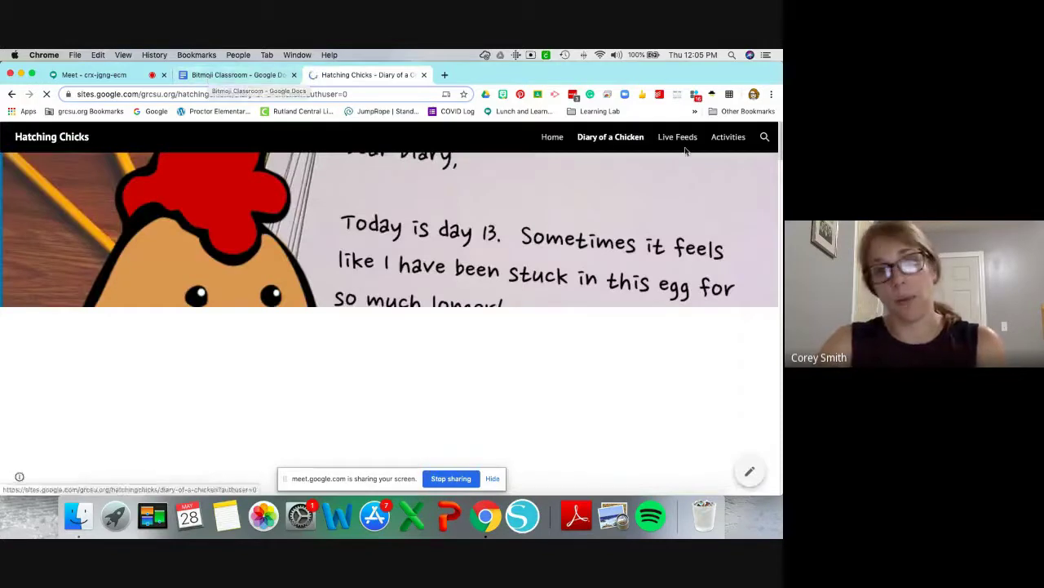
{"action": "left_click", "coordinate": [715, 140]}
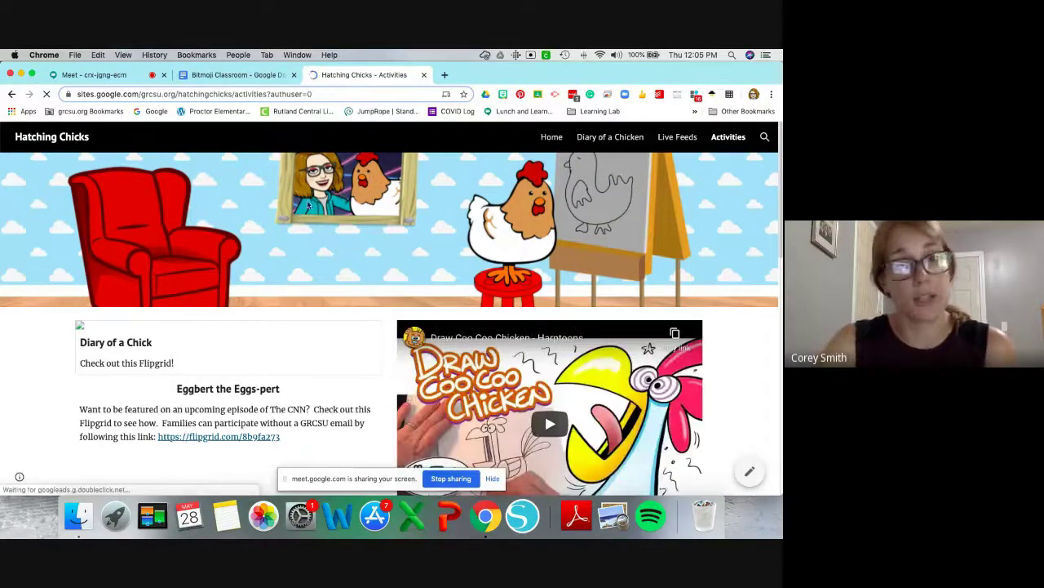
{"action": "left_click", "coordinate": [234, 76]}
Open the Flower Show Google Form in a new tab and return to the document.
{"action": "left_click", "coordinate": [258, 270]}
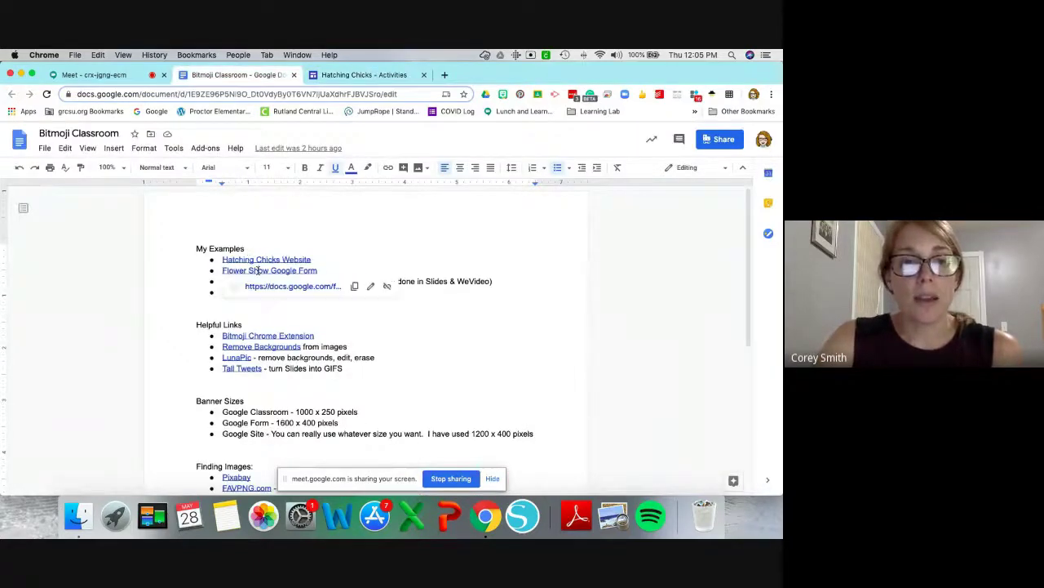
{"action": "left_click", "coordinate": [263, 285]}
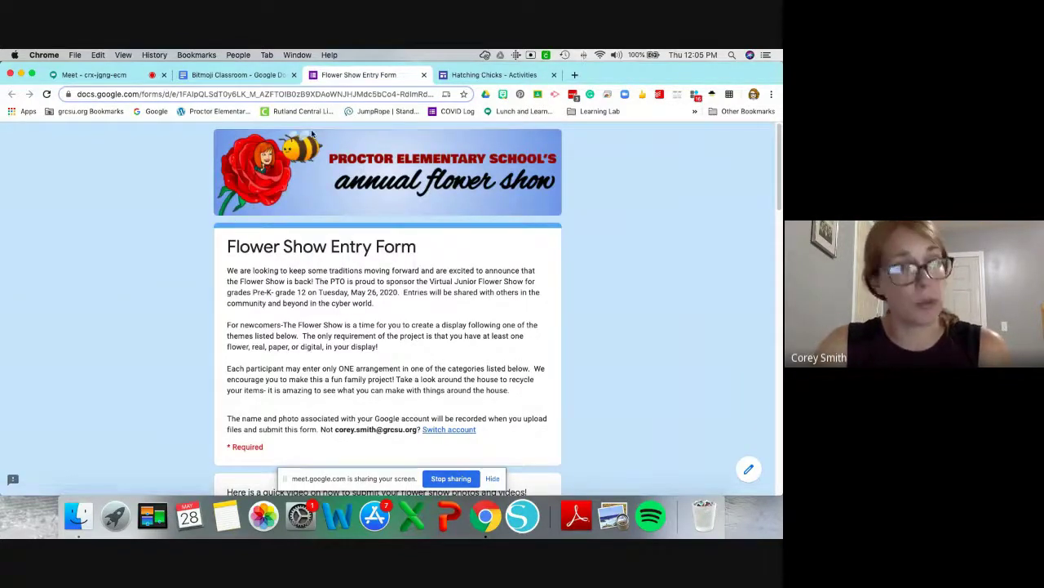
{"action": "left_click", "coordinate": [236, 74]}
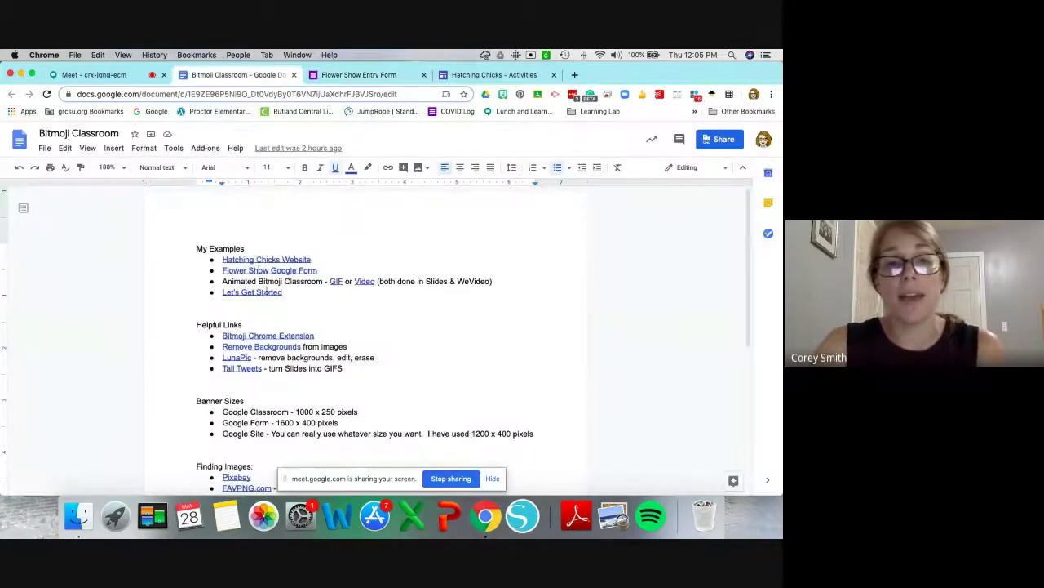
{"action": "left_click", "coordinate": [363, 280]}
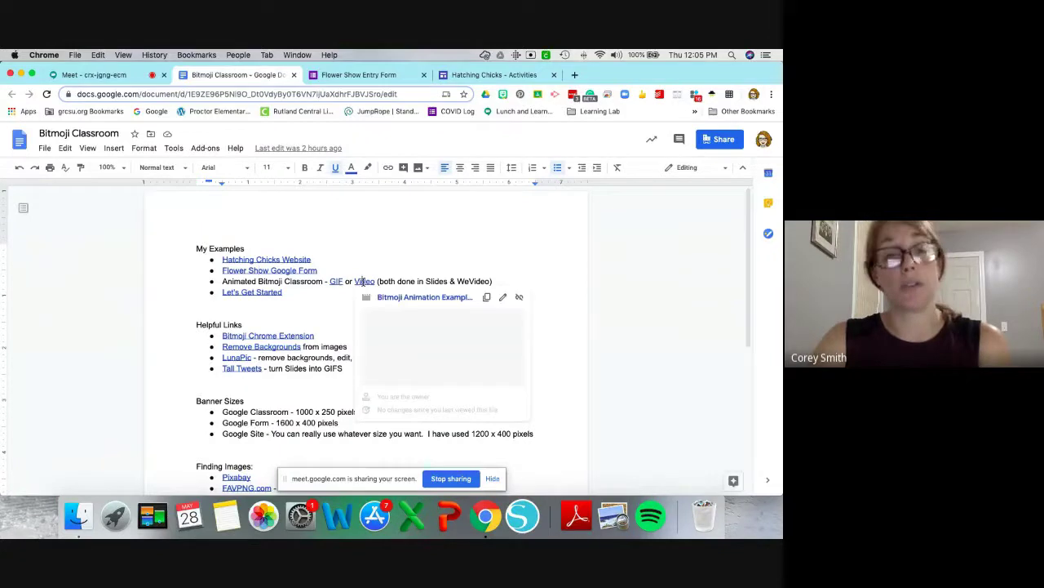
Open and play the Bitmoji Animation Example Movie in Drive, then return to the document.
{"action": "left_click", "coordinate": [398, 299]}
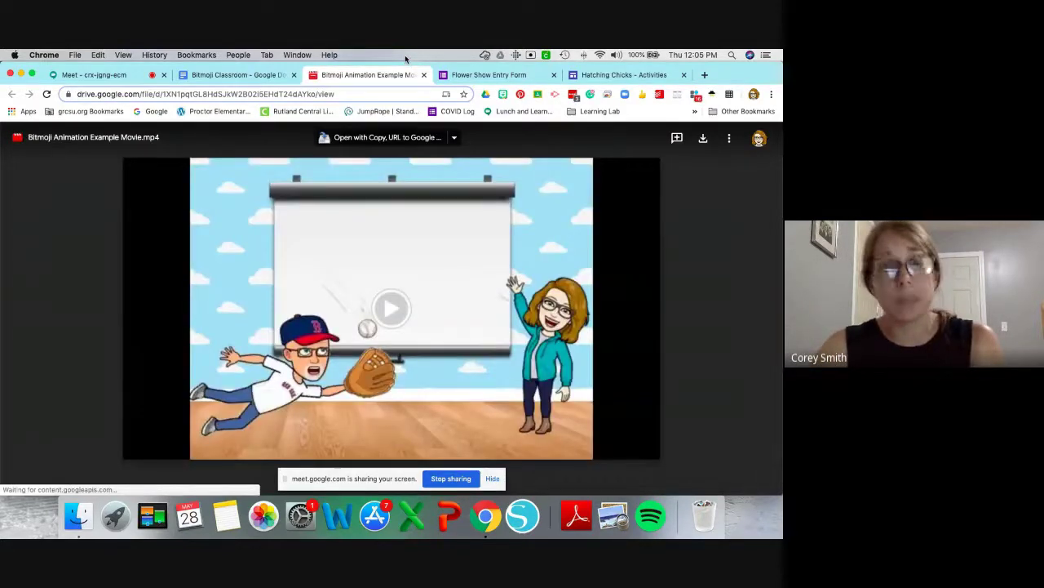
{"action": "left_click", "coordinate": [391, 308]}
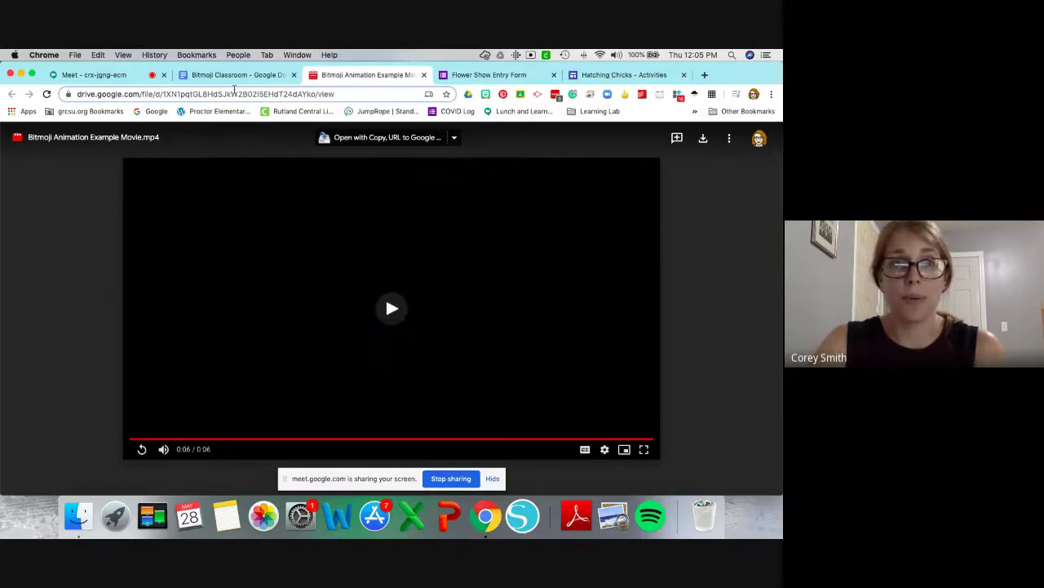
{"action": "left_click", "coordinate": [236, 74]}
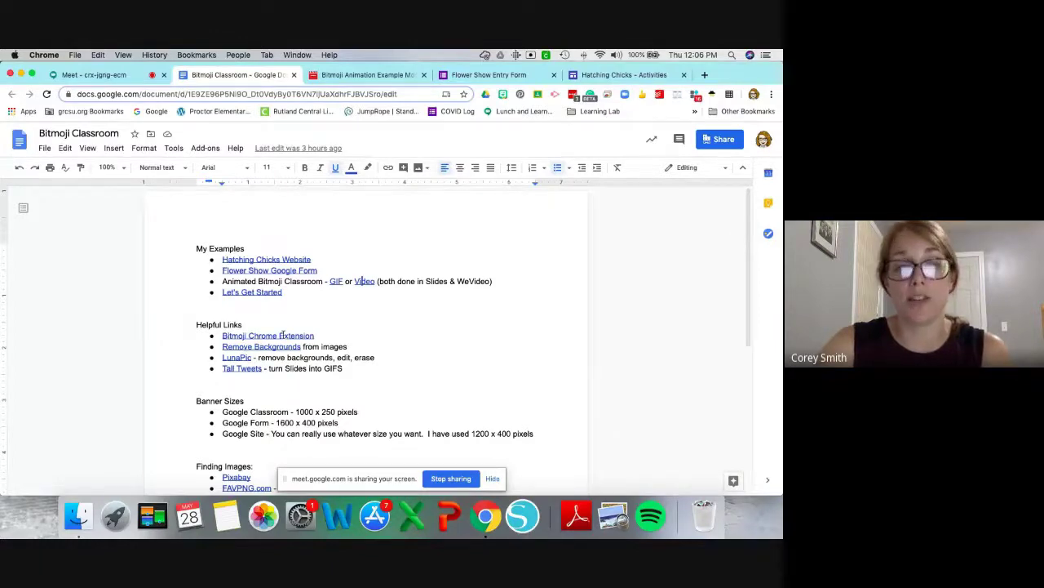
Open the Bitmoji extension's Chrome Web Store page and show its sticker popup.
{"action": "left_click", "coordinate": [283, 335]}
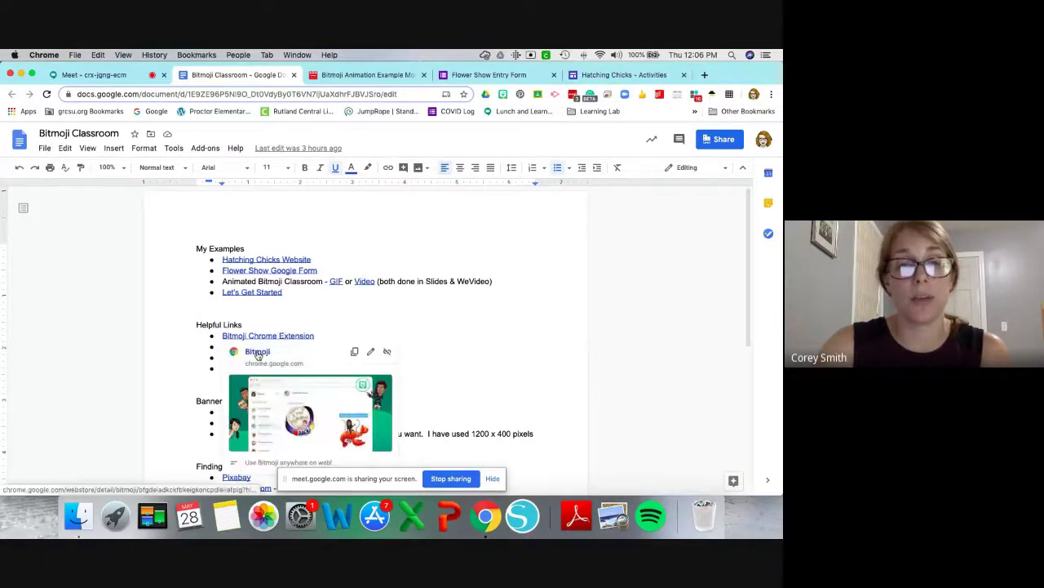
{"action": "left_click", "coordinate": [291, 351]}
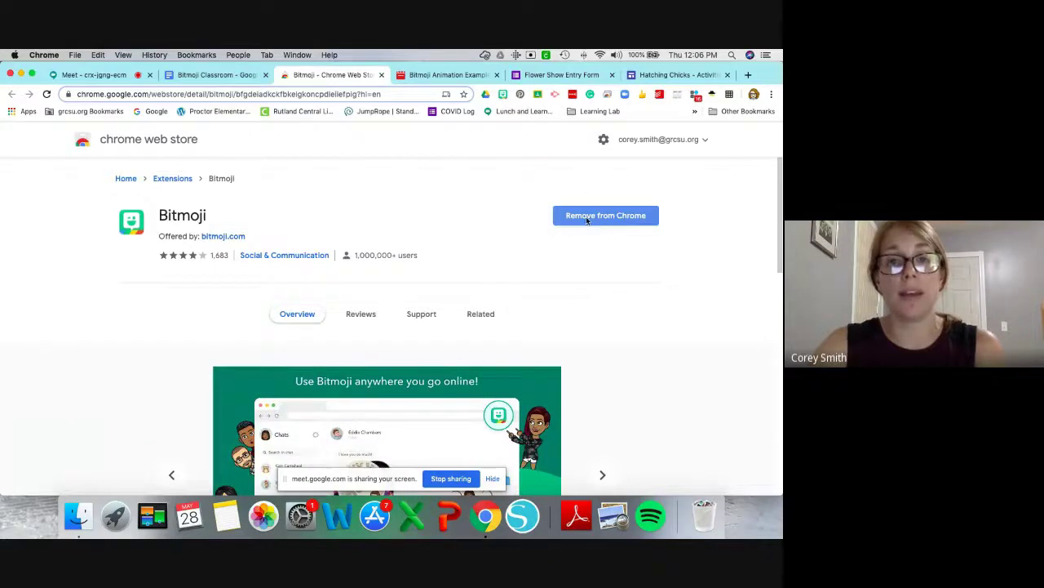
{"action": "left_click", "coordinate": [503, 95]}
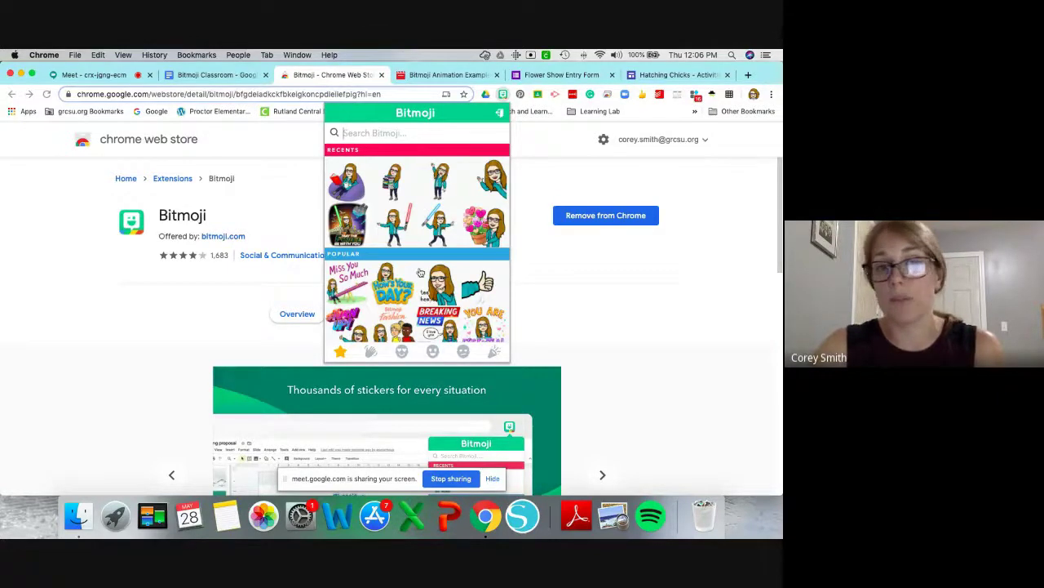
Search the Bitmoji extension's stickers for 'hi'.
{"action": "scroll", "coordinate": [421, 244], "scroll_direction": "down", "scroll_amount": 10}
{"action": "scroll", "coordinate": [420, 272], "scroll_direction": "up", "scroll_amount": 10}
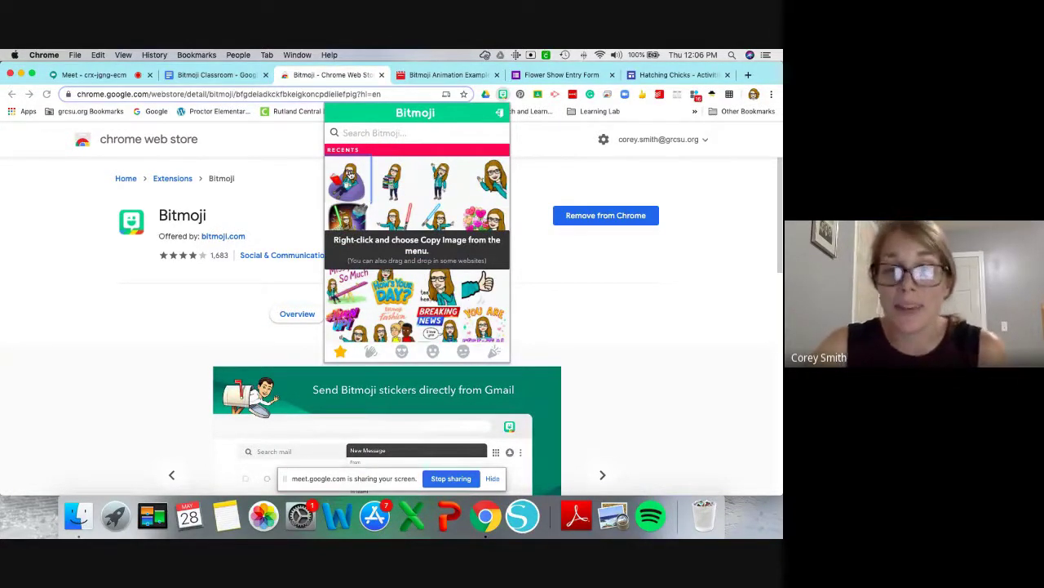
{"action": "left_click", "coordinate": [376, 133]}
{"action": "type", "text": "hi"}
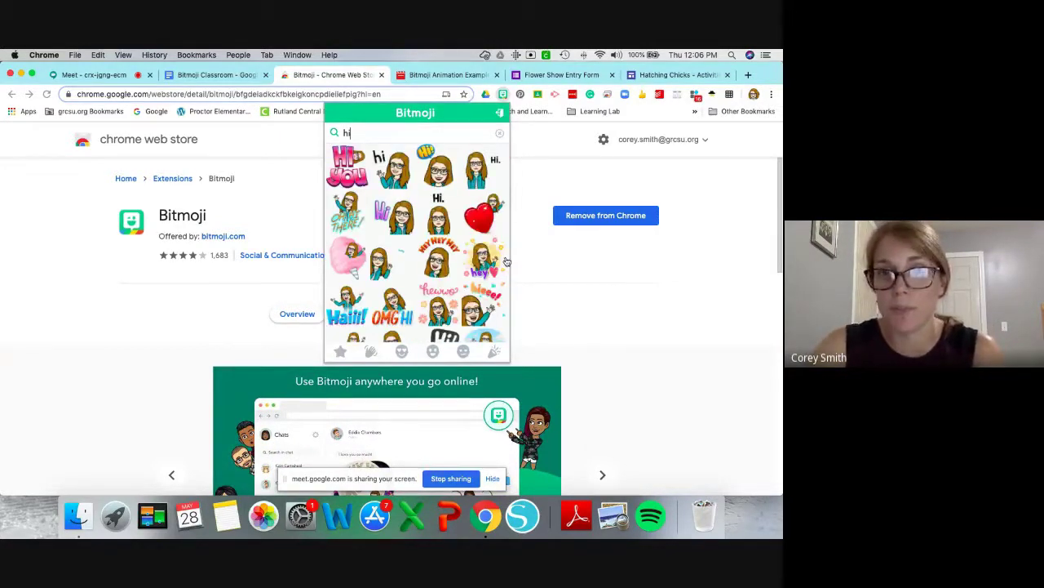
Back in the doc, open the Bitmoji Classroom drawing from the Let's Get Started link.
{"action": "left_click", "coordinate": [217, 75]}
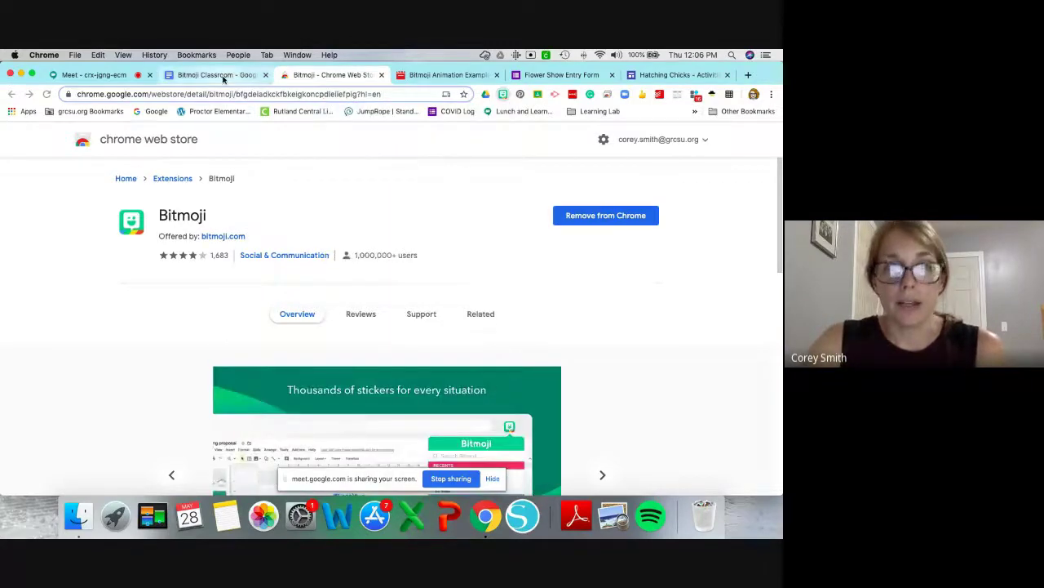
{"action": "left_click", "coordinate": [252, 294]}
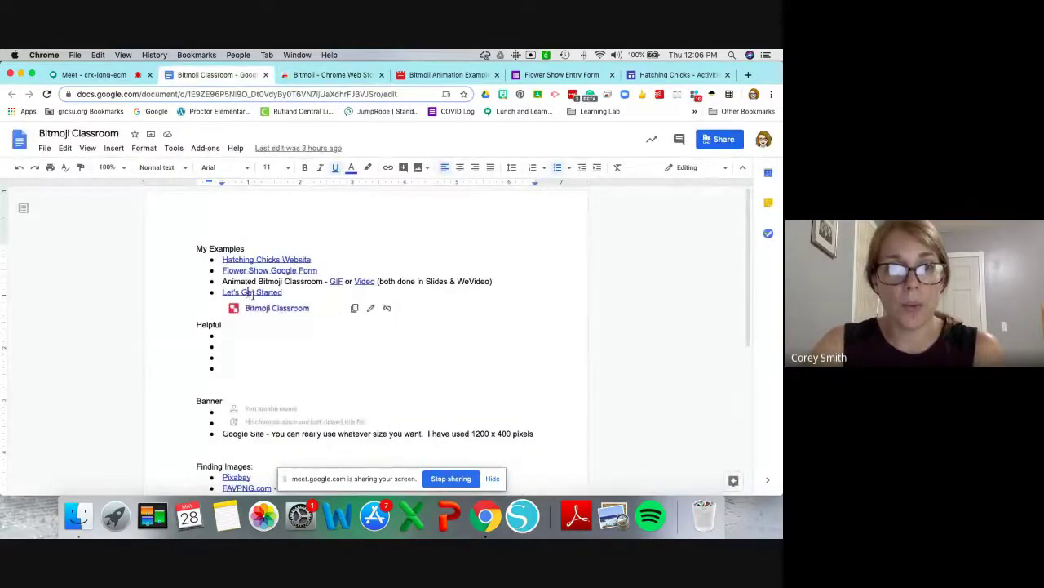
{"action": "left_click", "coordinate": [273, 308]}
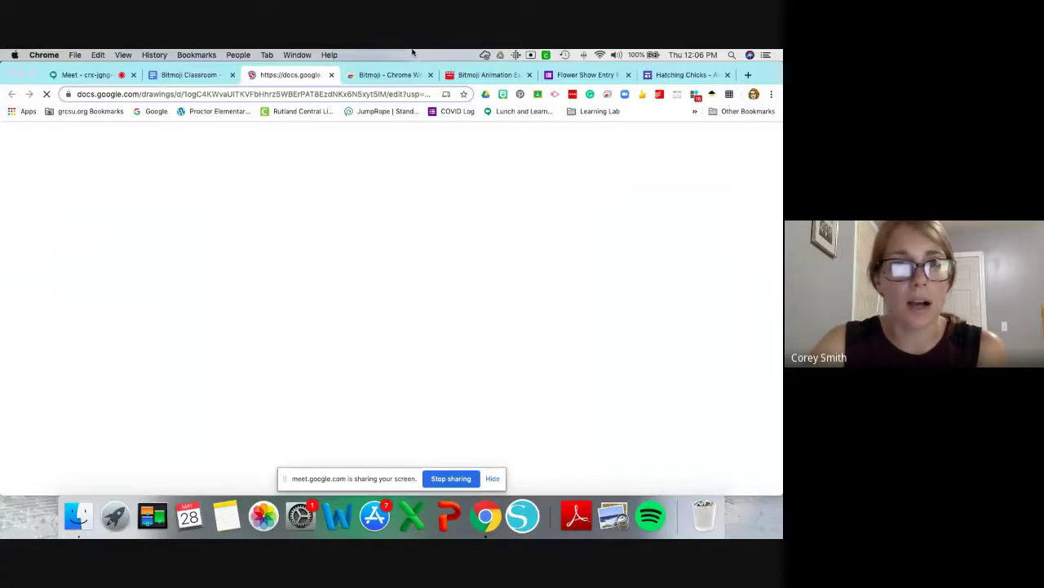
Check the Meet presentation view, then return to the Bitmoji Classroom drawing.
{"action": "left_click", "coordinate": [84, 74]}
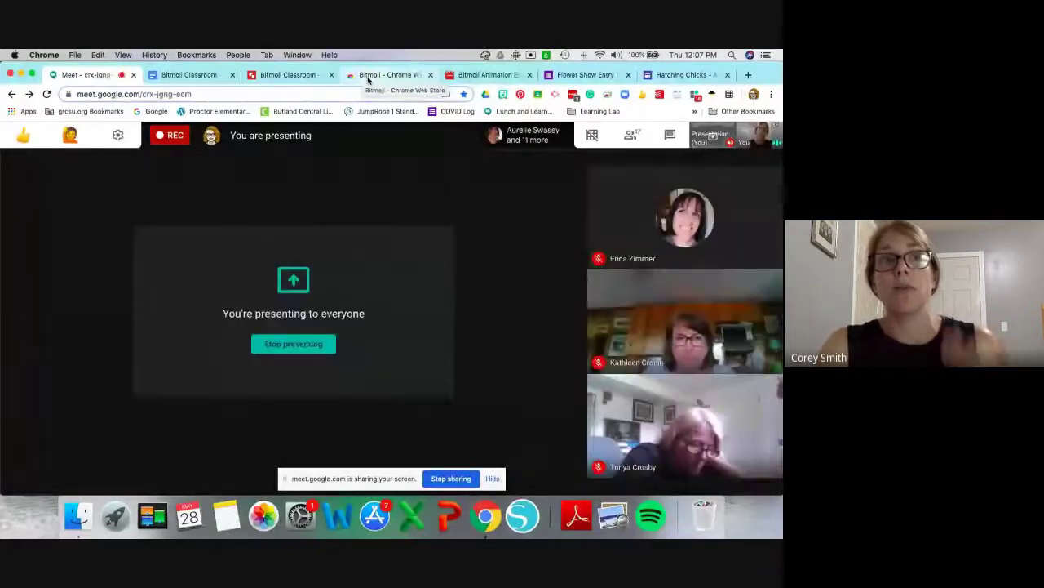
{"action": "left_click", "coordinate": [368, 79]}
{"action": "left_click", "coordinate": [302, 76]}
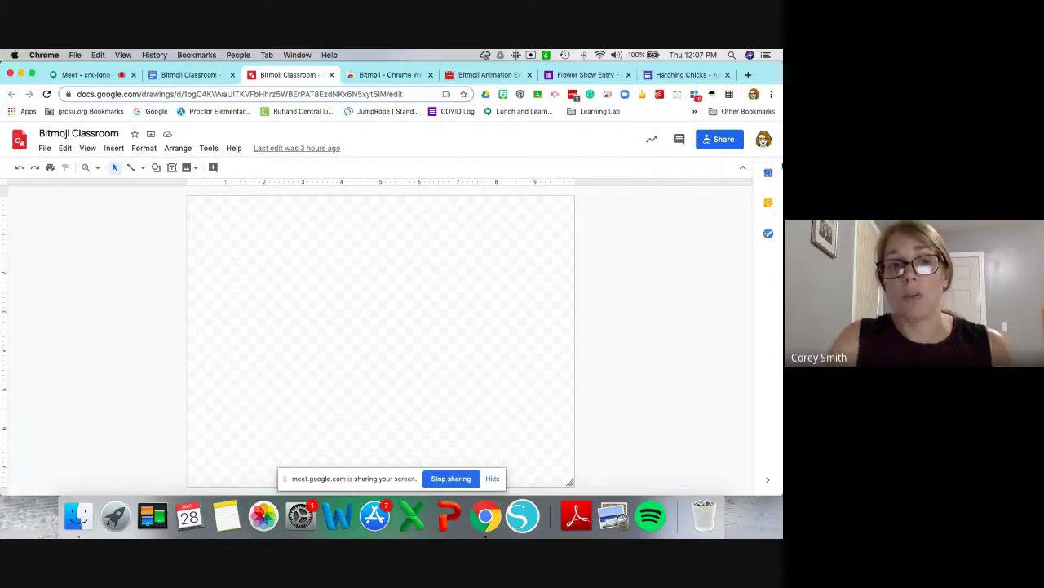
Set the page to a Custom size of 1000 × 250 pixels in Page setup.
{"action": "left_click", "coordinate": [492, 478]}
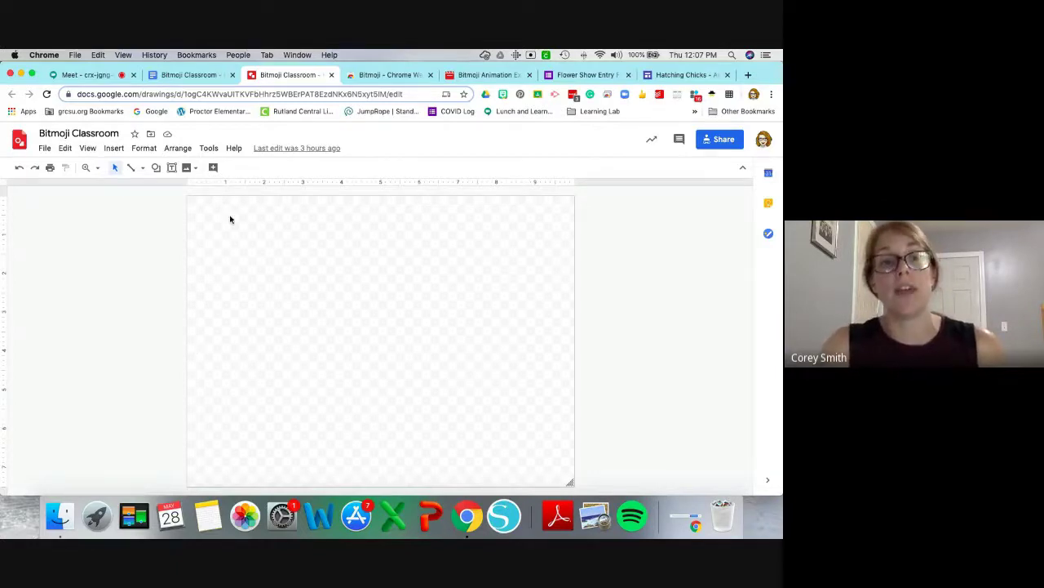
{"action": "left_click", "coordinate": [45, 150]}
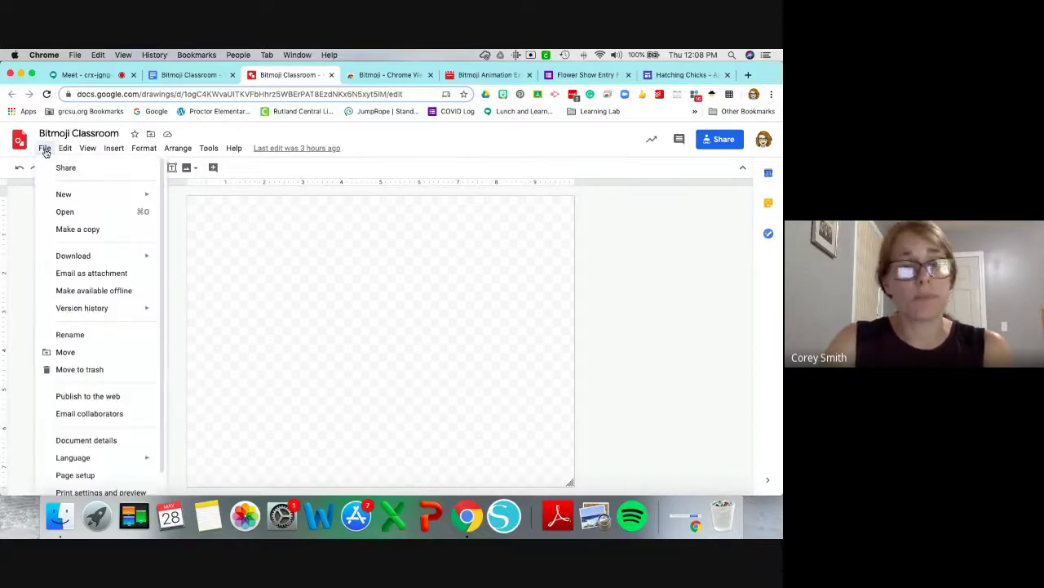
{"action": "left_click", "coordinate": [89, 474]}
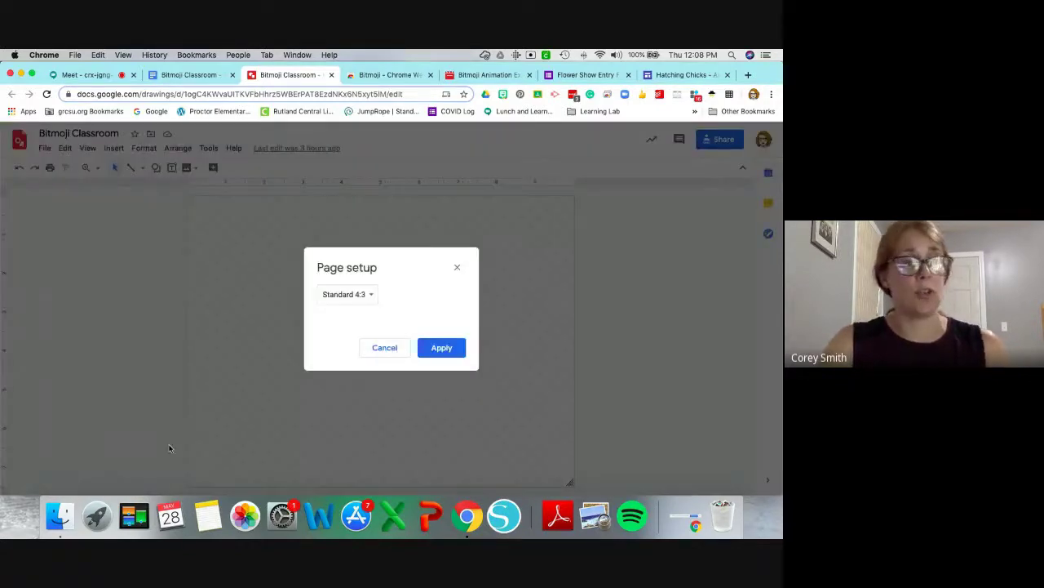
{"action": "left_click", "coordinate": [347, 295]}
{"action": "left_click", "coordinate": [352, 346]}
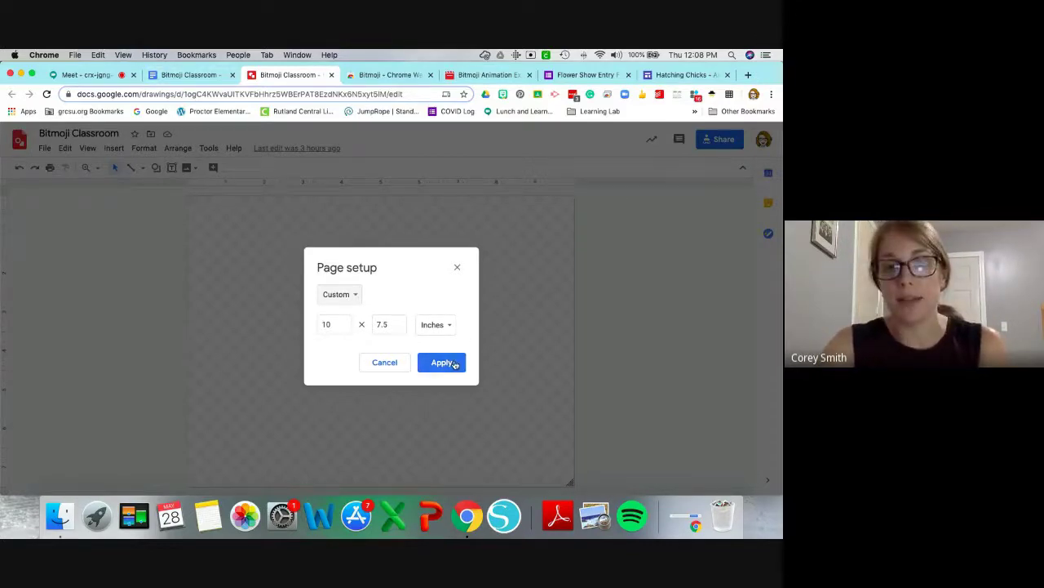
{"action": "left_click", "coordinate": [433, 325]}
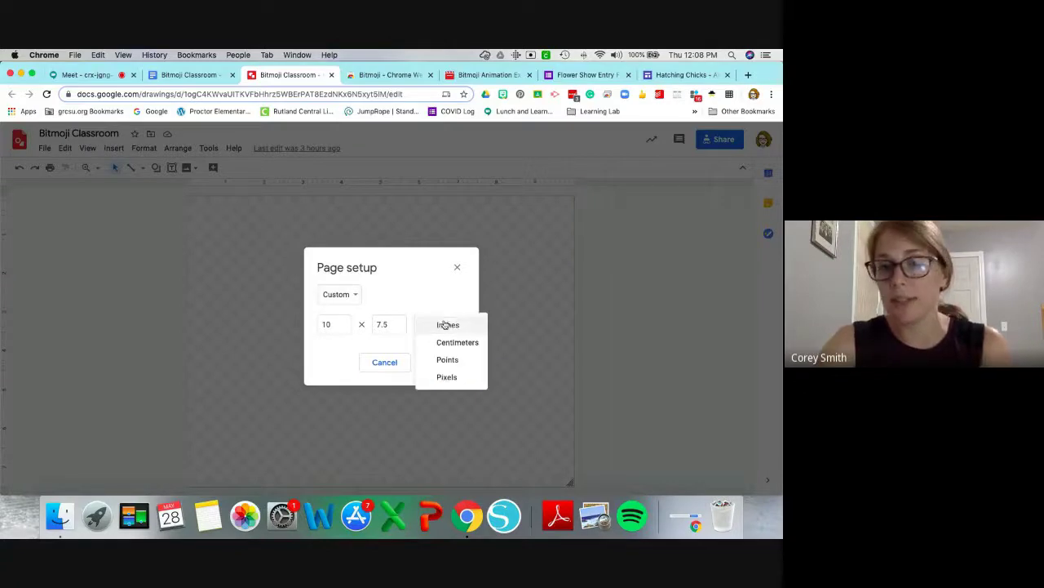
{"action": "left_click", "coordinate": [455, 378]}
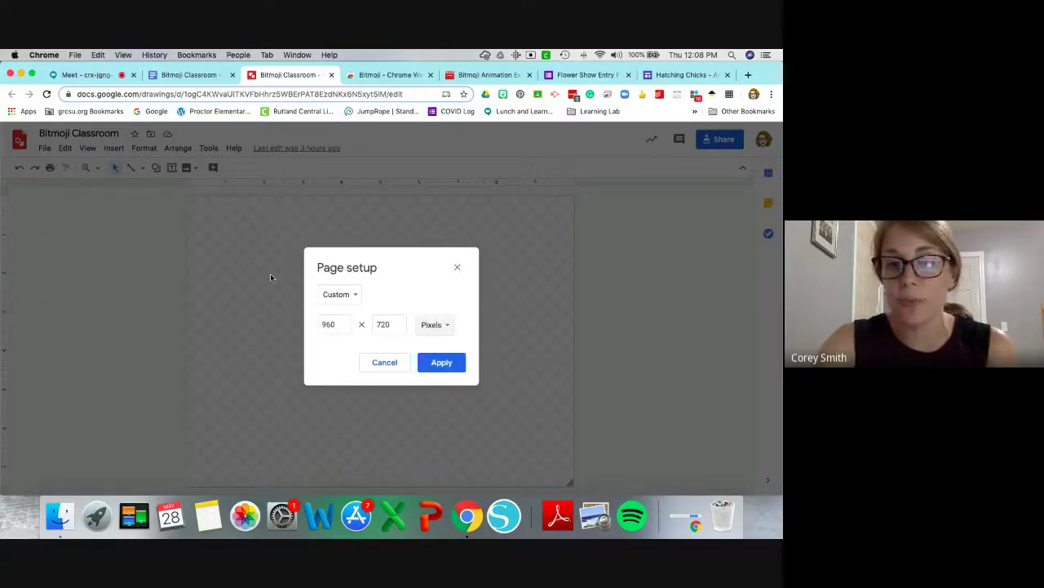
{"action": "left_click_drag", "start_coordinate": [339, 324], "coordinate": [313, 329]}
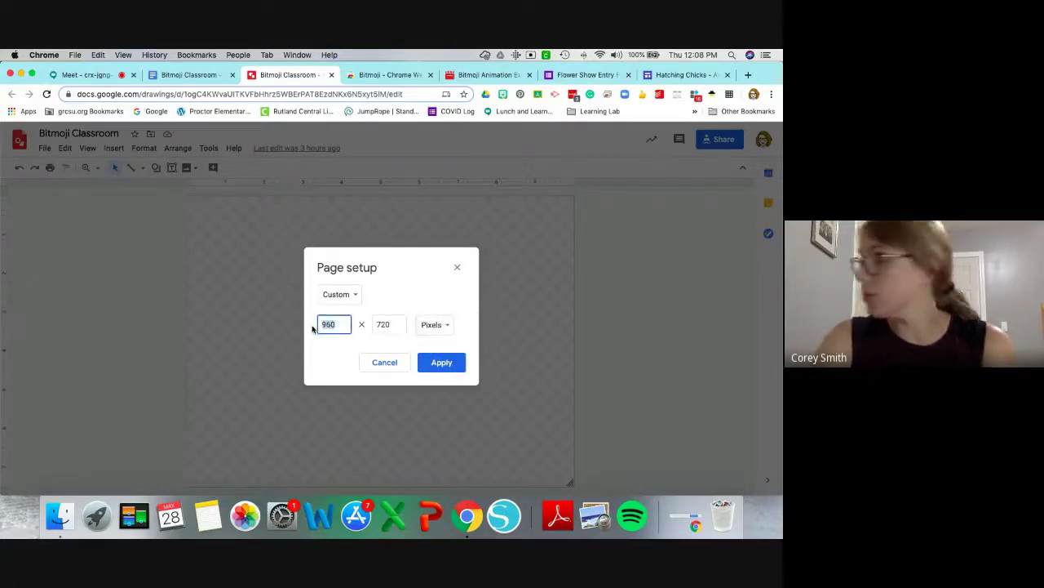
{"action": "type", "text": "1000"}
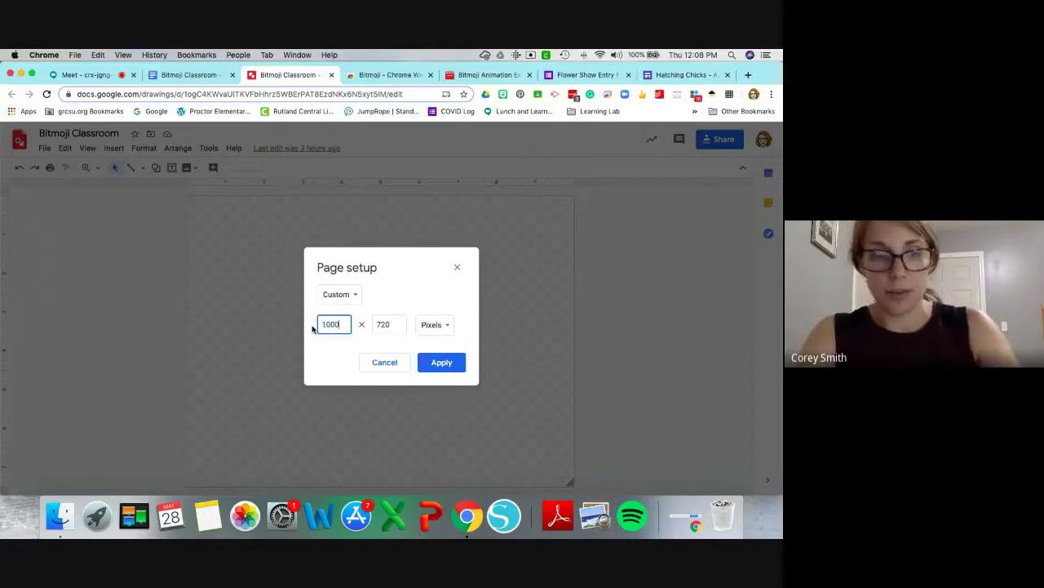
{"action": "key", "text": "Tab"}
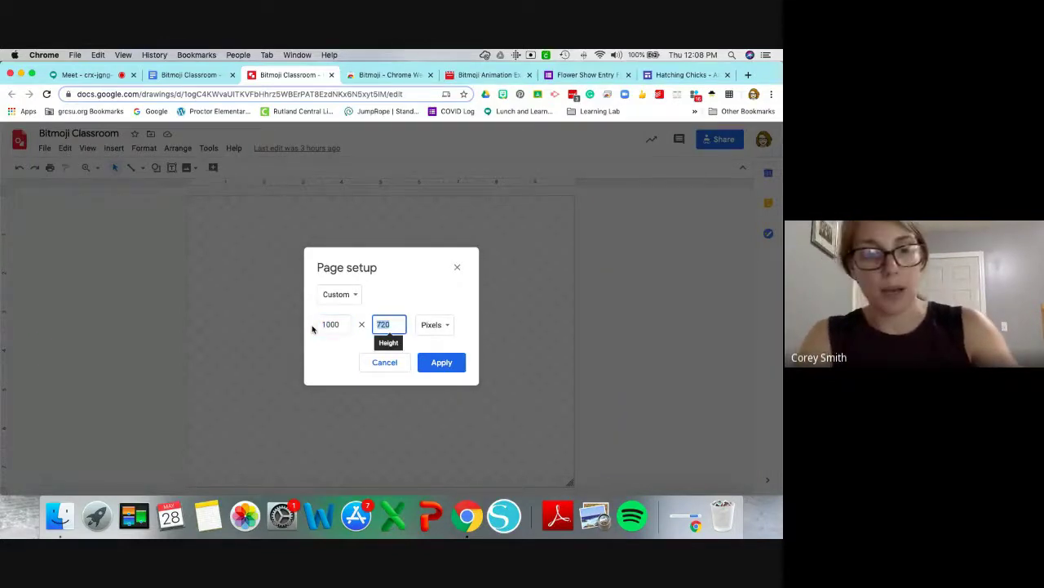
{"action": "type", "text": "250"}
{"action": "key", "text": "Return"}
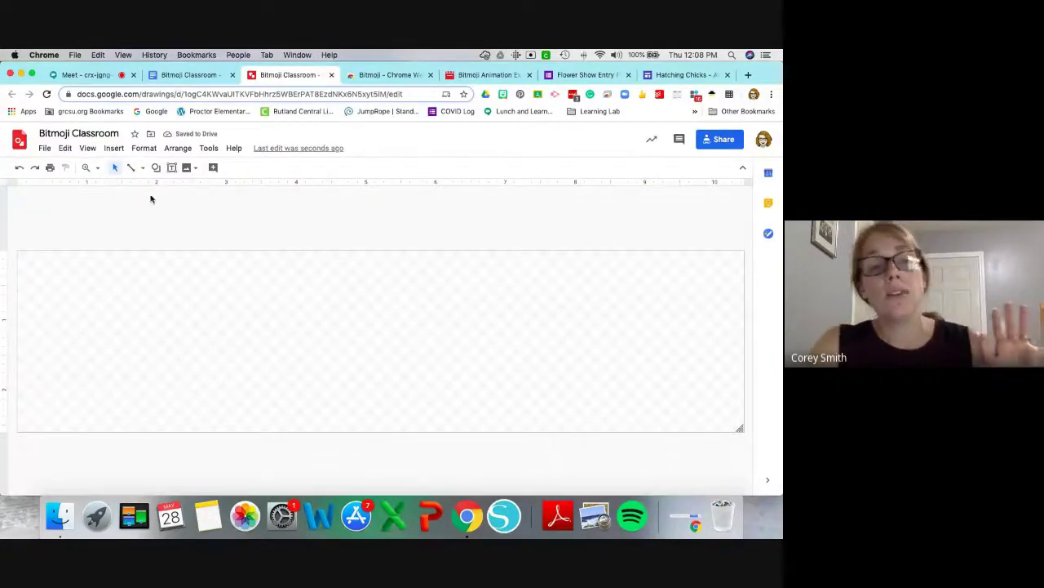
Search the web for 'floor wall' images and insert the pink wall with wooden floor picture.
{"action": "left_click", "coordinate": [195, 168]}
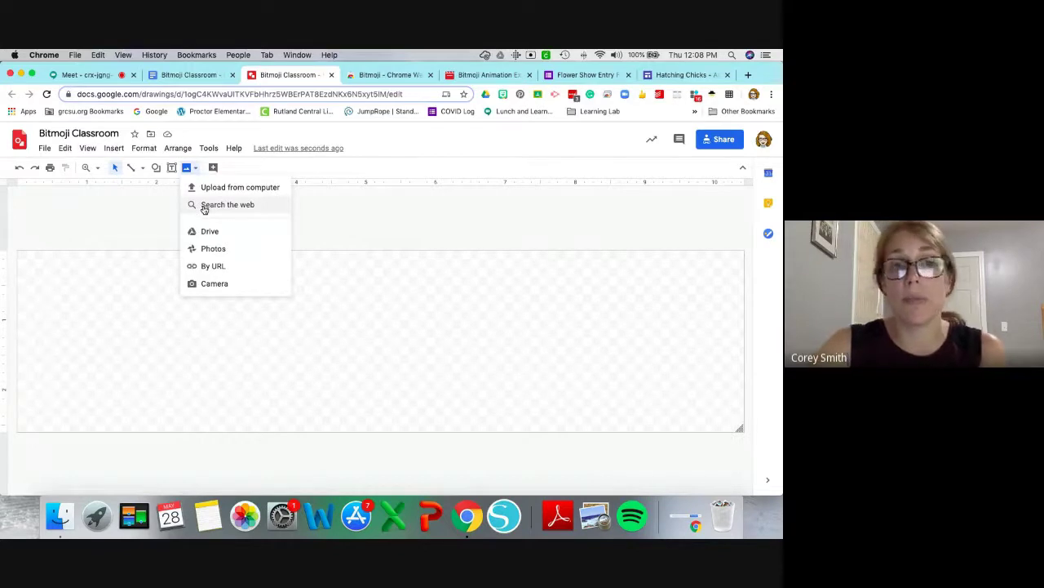
{"action": "left_click", "coordinate": [205, 207]}
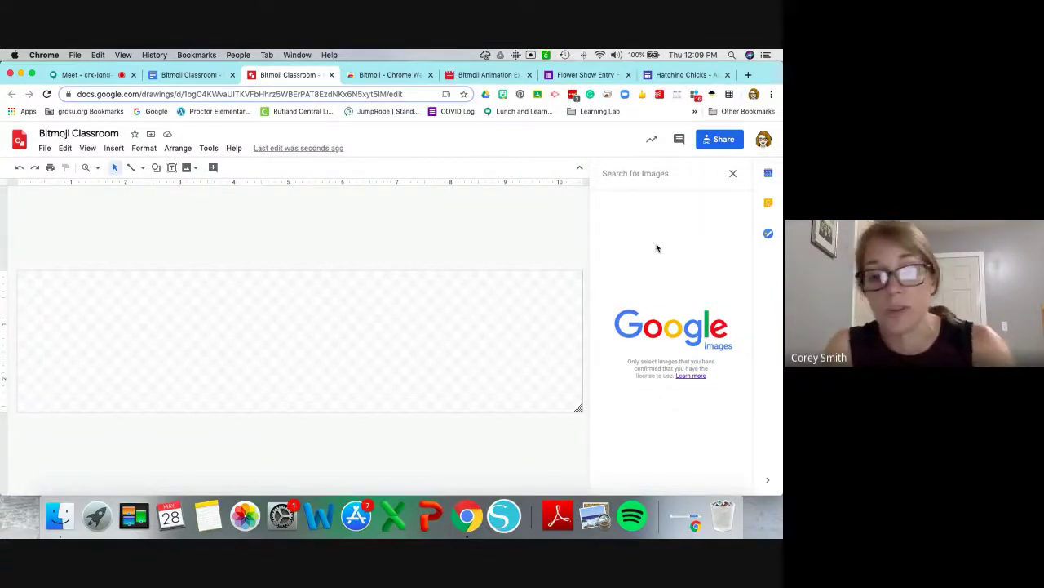
{"action": "type", "text": "f"}
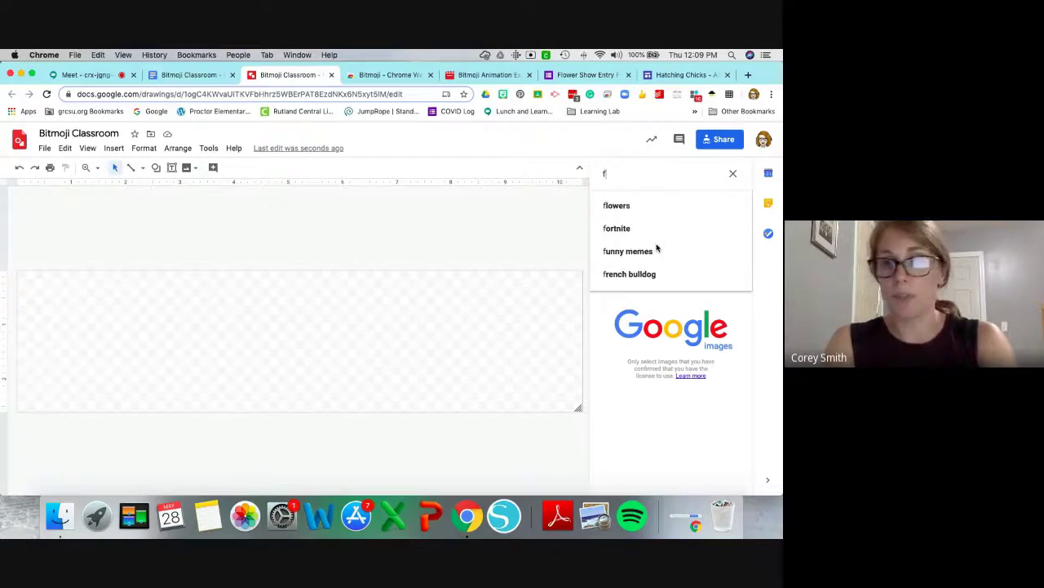
{"action": "type", "text": "loor wall"}
{"action": "left_click", "coordinate": [669, 205]}
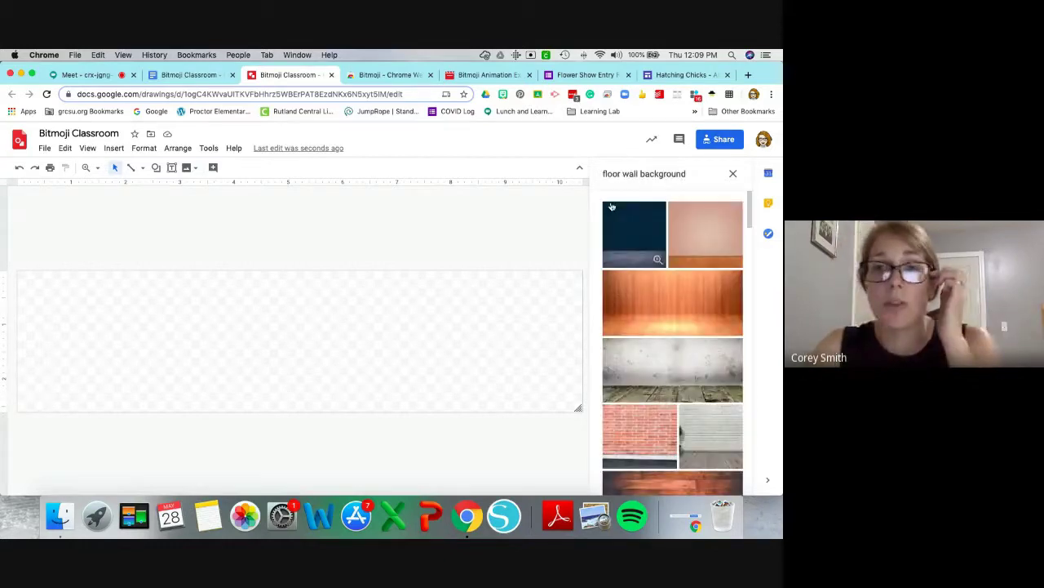
{"action": "left_click", "coordinate": [715, 254]}
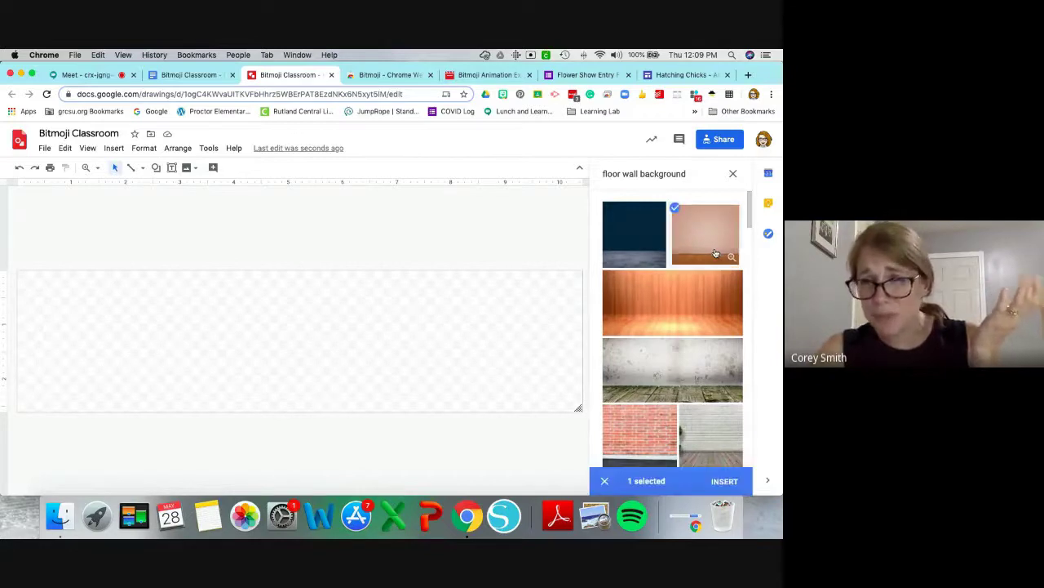
{"action": "left_click", "coordinate": [725, 482]}
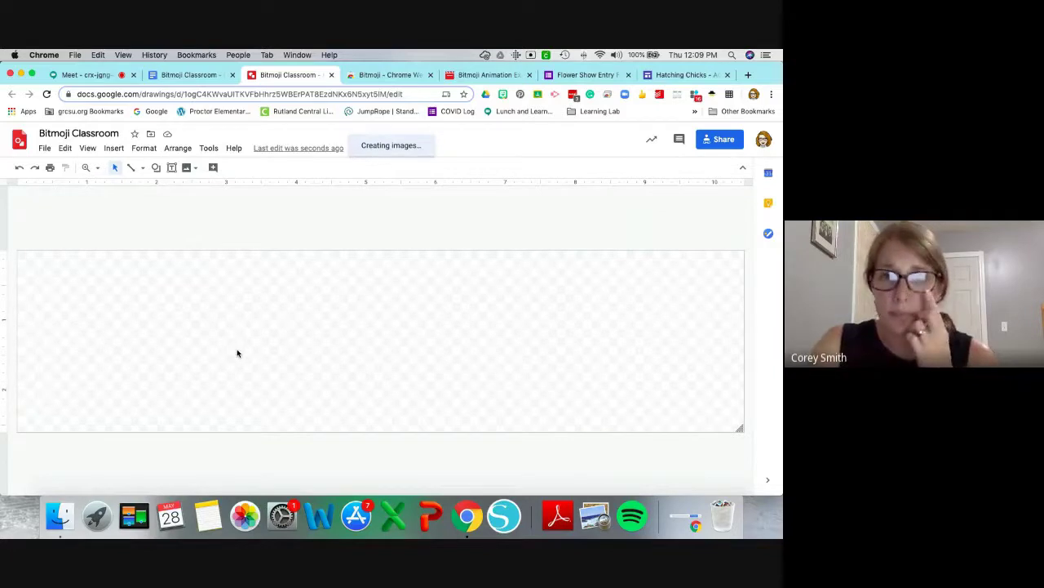
Move the wall picture to the canvas's top-left corner and stretch it across the canvas.
{"action": "left_click_drag", "start_coordinate": [163, 328], "coordinate": [139, 306]}
{"action": "left_click_drag", "start_coordinate": [255, 409], "coordinate": [290, 430]}
{"action": "left_click_drag", "start_coordinate": [513, 344], "coordinate": [743, 343]}
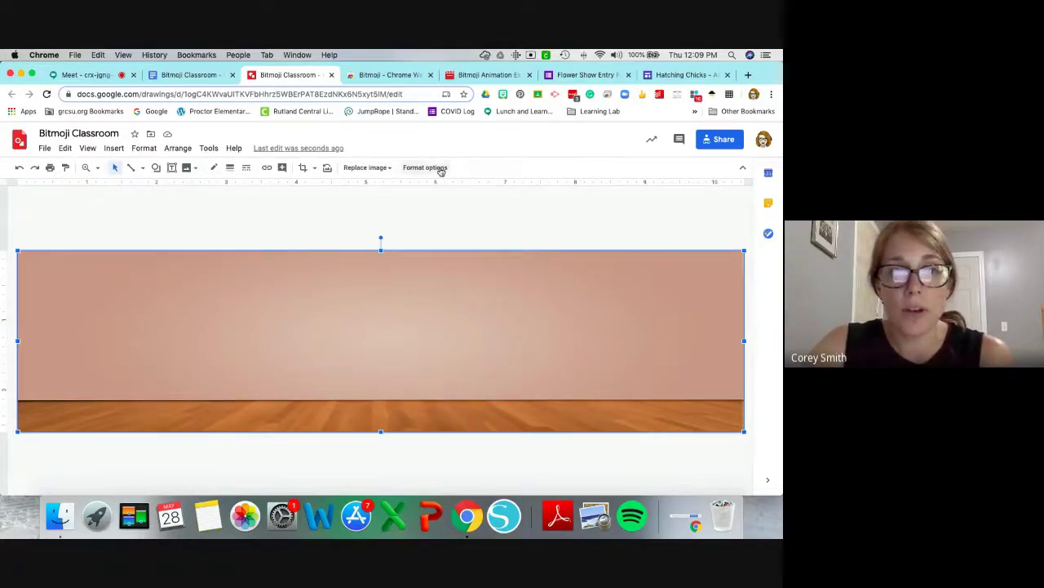
Start a new web image search for the next picture to add.
{"action": "left_click", "coordinate": [382, 170]}
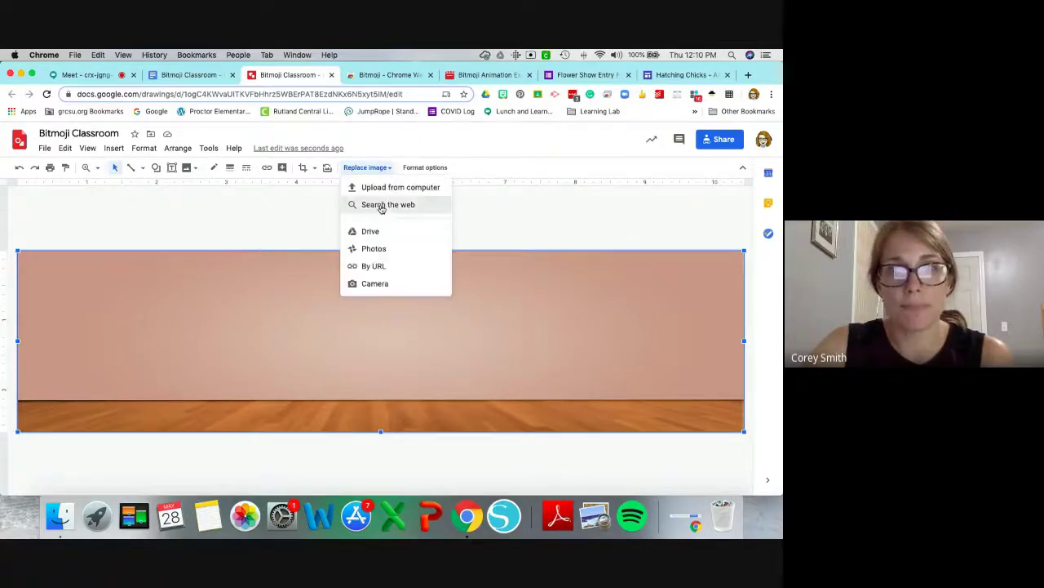
{"action": "left_click", "coordinate": [383, 205]}
{"action": "left_click", "coordinate": [733, 173]}
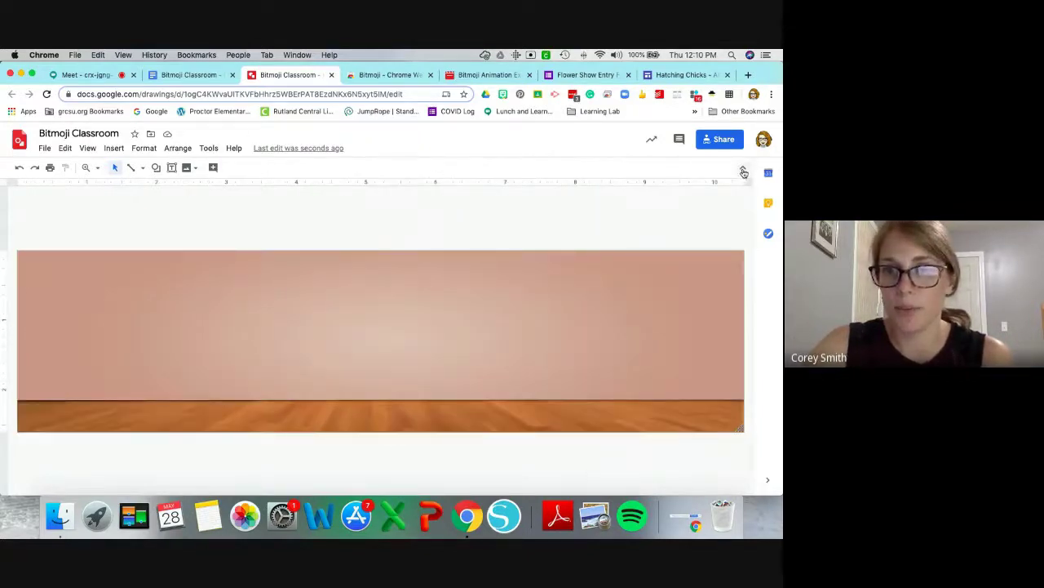
{"action": "left_click", "coordinate": [189, 168]}
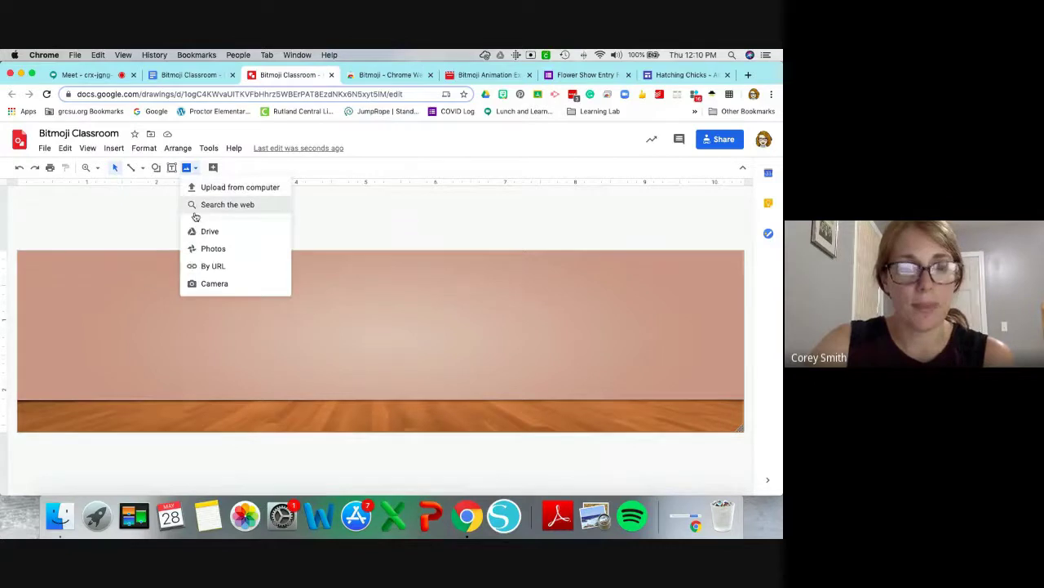
Search web images for 'bookshelf clipart'.
{"action": "left_click", "coordinate": [197, 205]}
{"action": "left_click", "coordinate": [689, 173]}
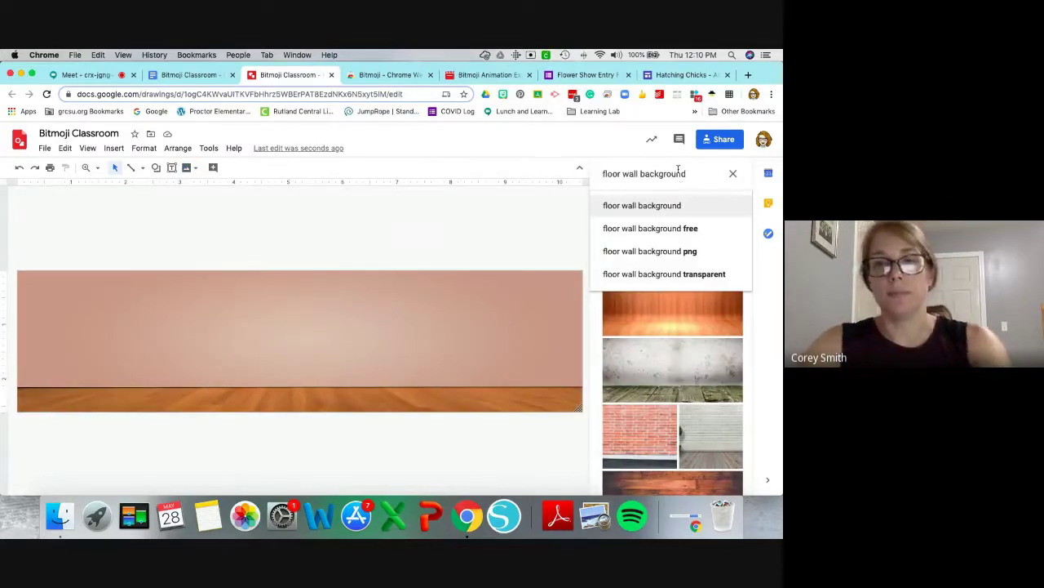
{"action": "left_click_drag", "start_coordinate": [678, 170], "coordinate": [585, 170]}
{"action": "type", "text": "bookshelf"}
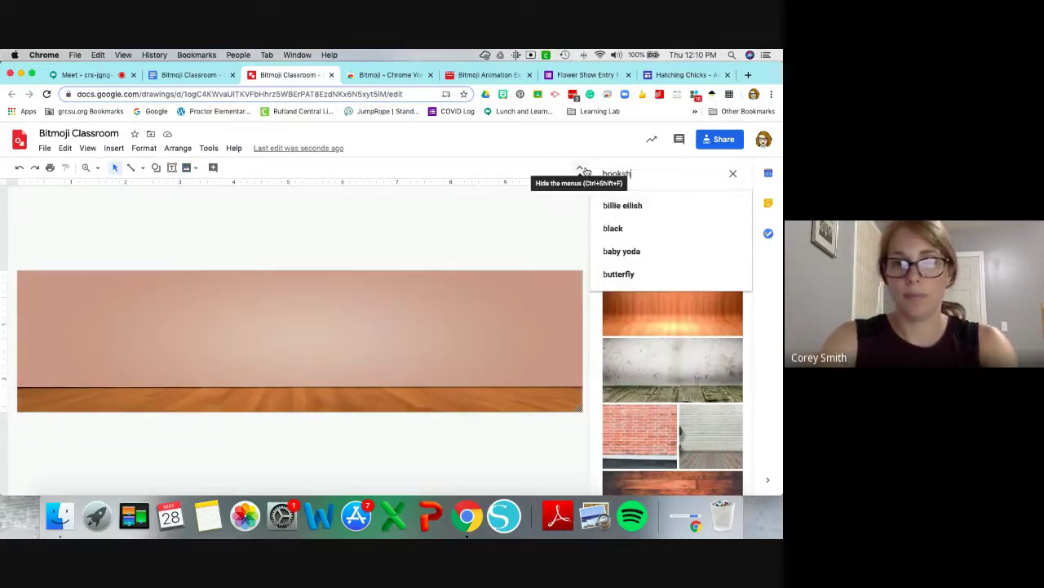
{"action": "key", "text": "Return"}
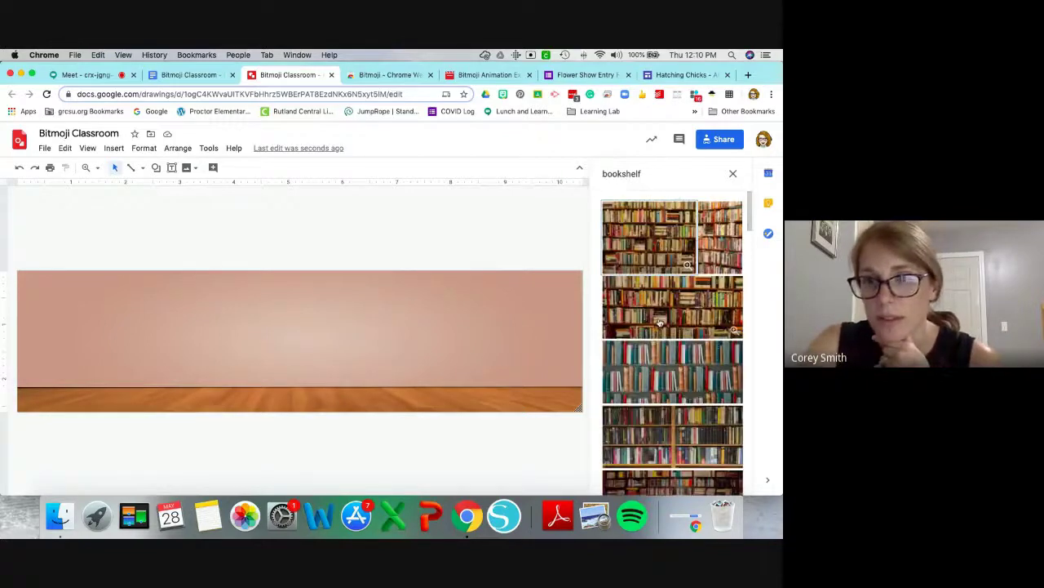
{"action": "scroll", "coordinate": [659, 322], "scroll_direction": "down", "scroll_amount": 1}
{"action": "scroll", "coordinate": [659, 322], "scroll_direction": "down", "scroll_amount": 3}
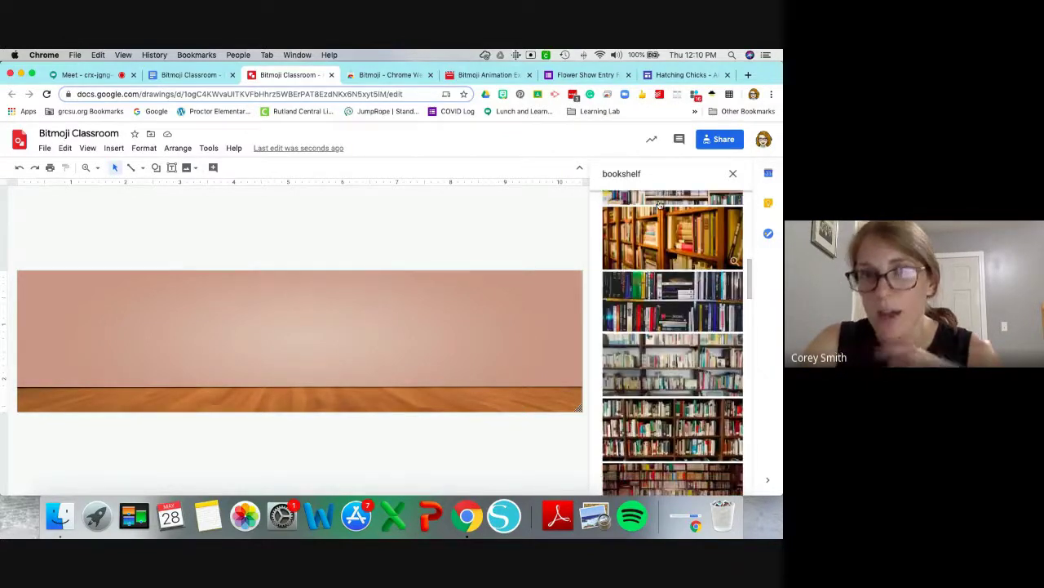
{"action": "left_click", "coordinate": [666, 174]}
{"action": "type", "text": "clipart"}
{"action": "key", "text": "Return"}
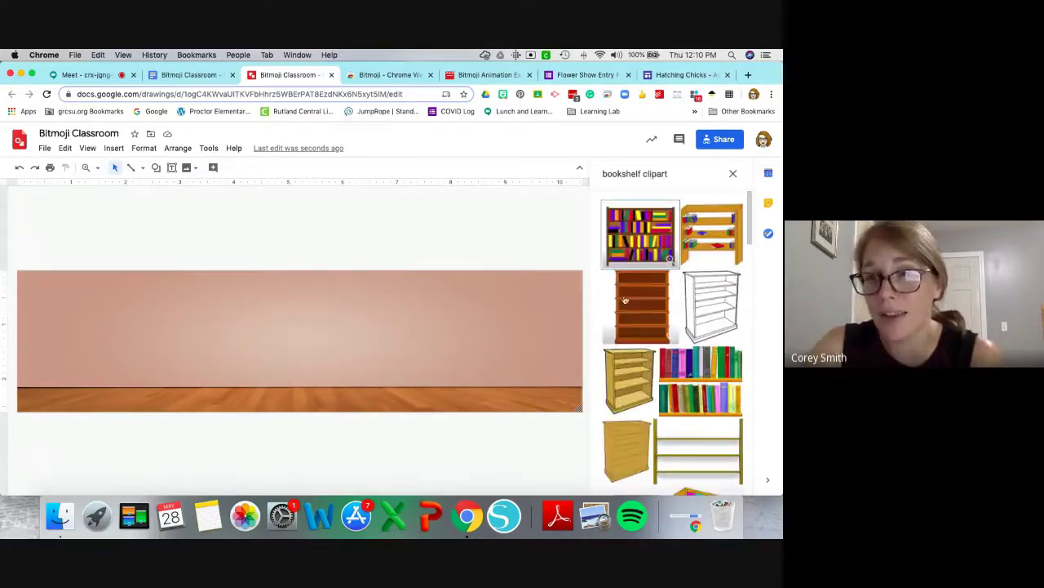
{"action": "scroll", "coordinate": [656, 335], "scroll_direction": "down", "scroll_amount": 1}
Place the brown bookshelf clipart on the floor at left and shrink it.
{"action": "left_click_drag", "start_coordinate": [655, 274], "coordinate": [114, 287]}
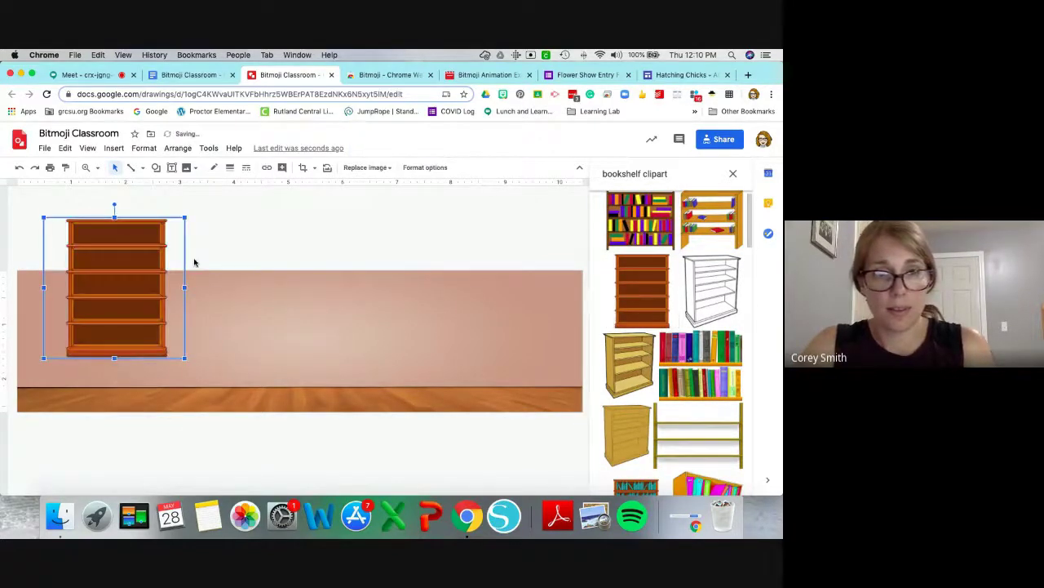
{"action": "left_click_drag", "start_coordinate": [128, 279], "coordinate": [159, 326]}
{"action": "left_click_drag", "start_coordinate": [216, 264], "coordinate": [173, 307]}
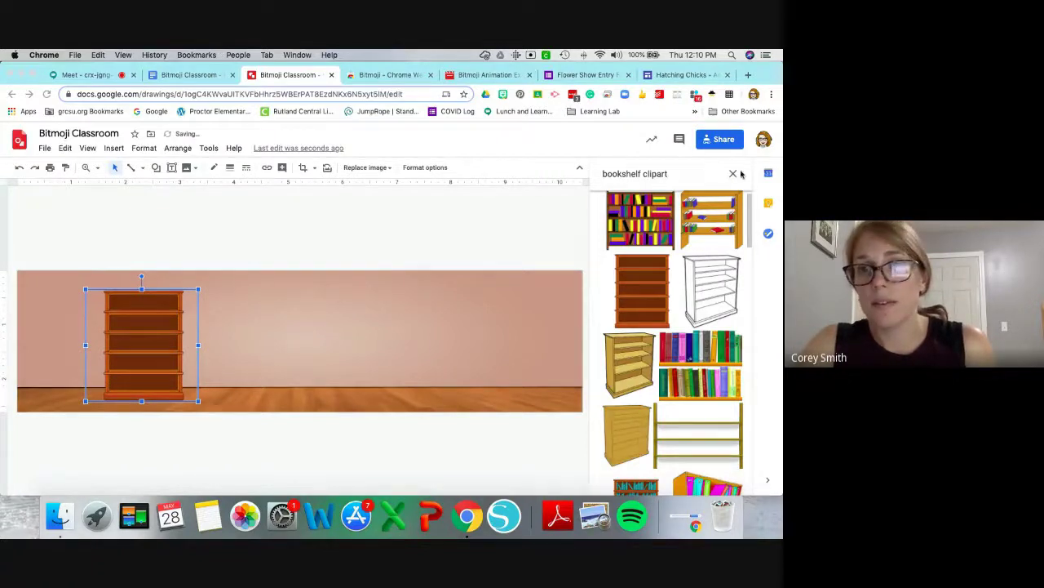
{"action": "triple_click", "coordinate": [629, 173]}
{"action": "key", "text": "BackSpace"}
Search 'chair' and place the blue office chair right of the bookshelf, lowered slightly.
{"action": "type", "text": "chair"}
{"action": "key", "text": "Return"}
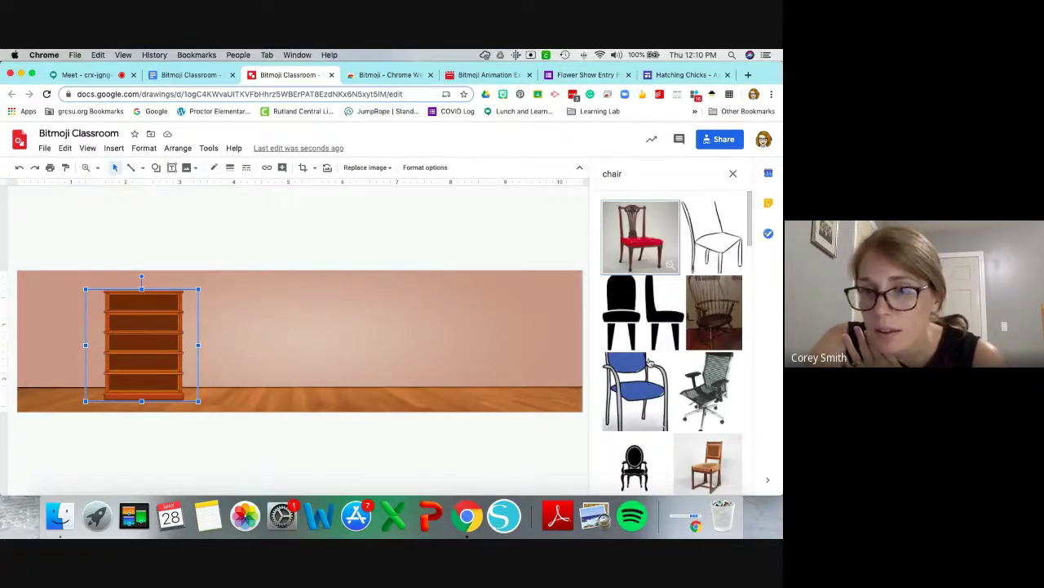
{"action": "scroll", "coordinate": [677, 310], "scroll_direction": "down", "scroll_amount": 10}
{"action": "scroll", "coordinate": [650, 362], "scroll_direction": "down", "scroll_amount": 2}
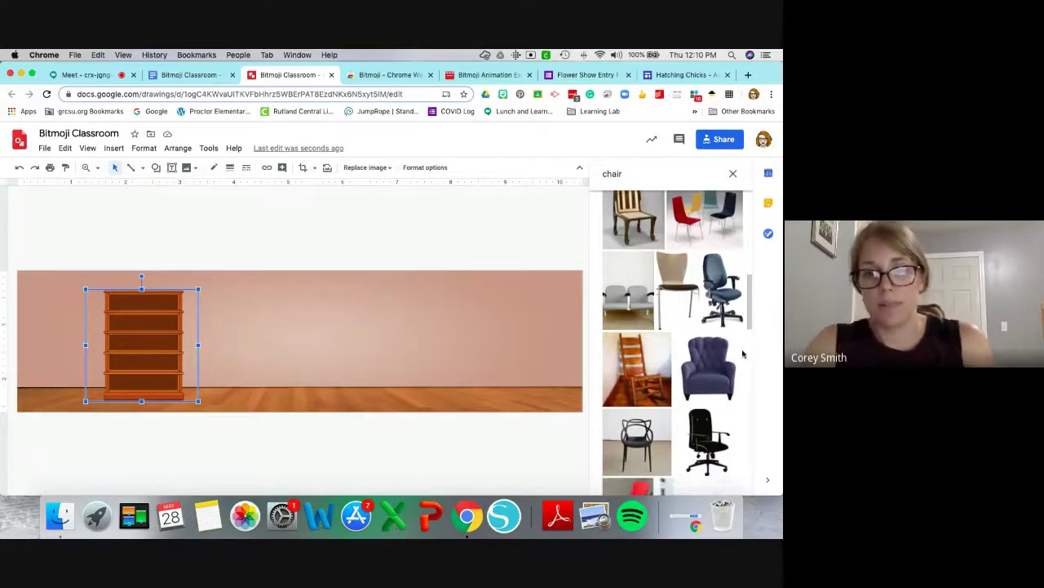
{"action": "scroll", "coordinate": [731, 353], "scroll_direction": "down", "scroll_amount": 2}
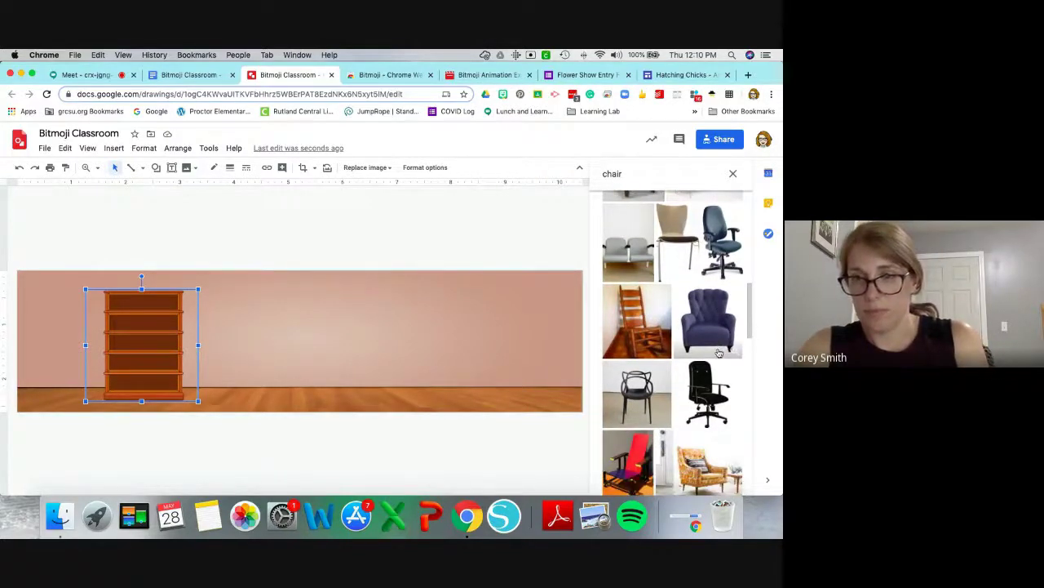
{"action": "left_click_drag", "start_coordinate": [721, 261], "coordinate": [397, 286]}
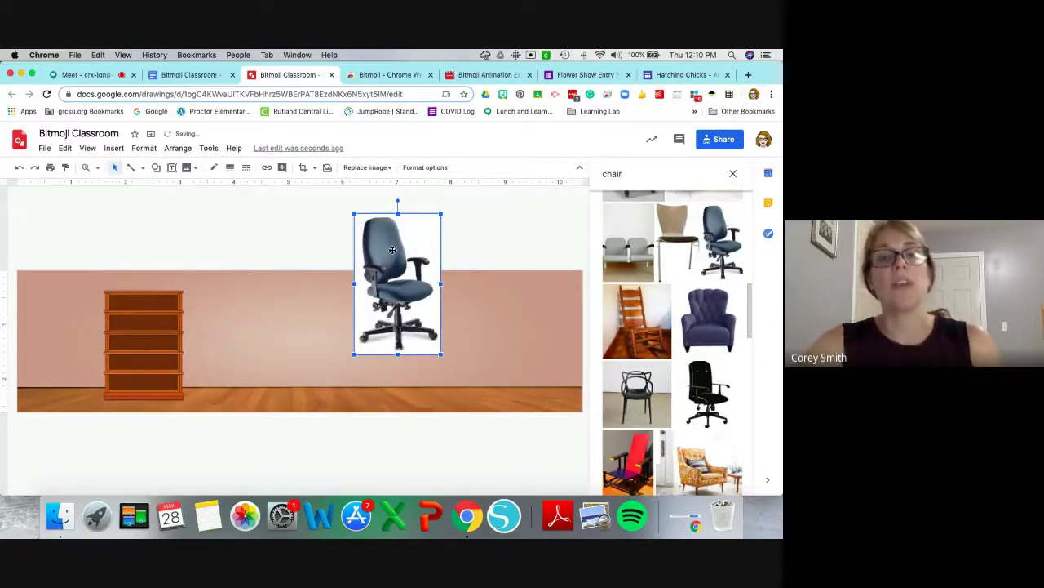
{"action": "left_click_drag", "start_coordinate": [386, 294], "coordinate": [386, 319]}
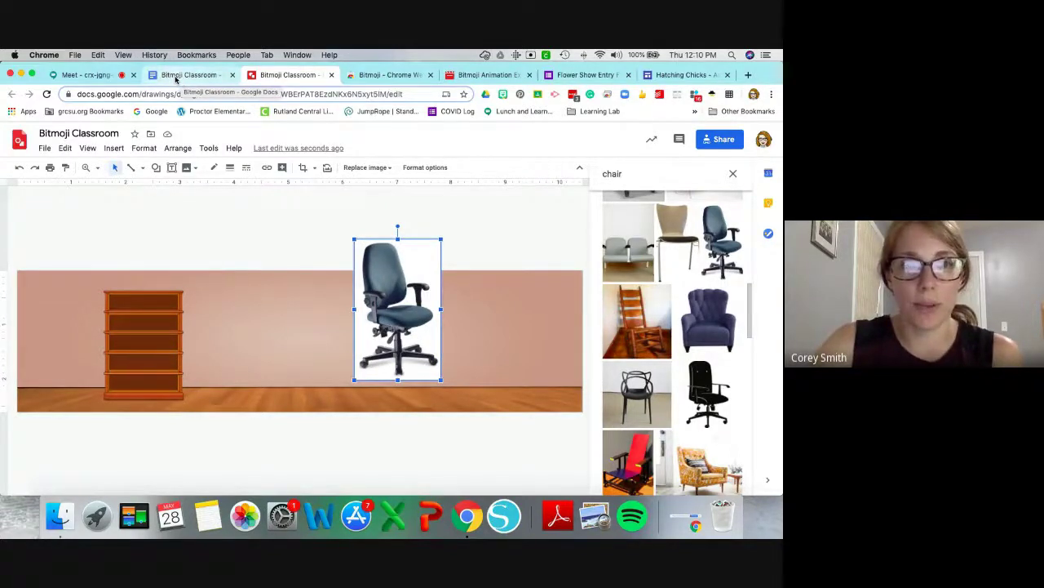
{"action": "left_click", "coordinate": [175, 75]}
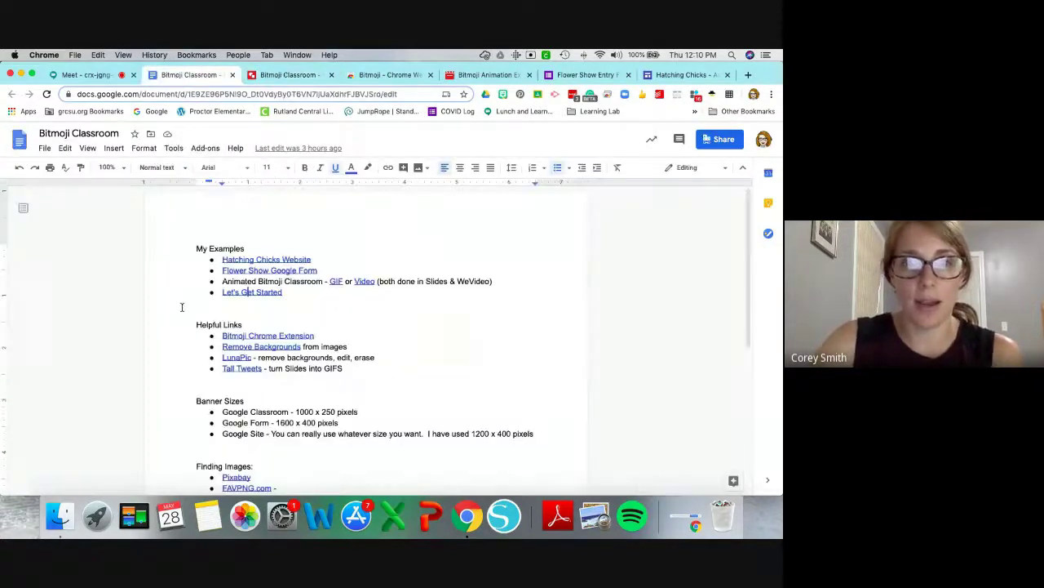
Open remove.bg in a new tab from the doc's Remove Backgrounds link.
{"action": "left_click", "coordinate": [282, 347]}
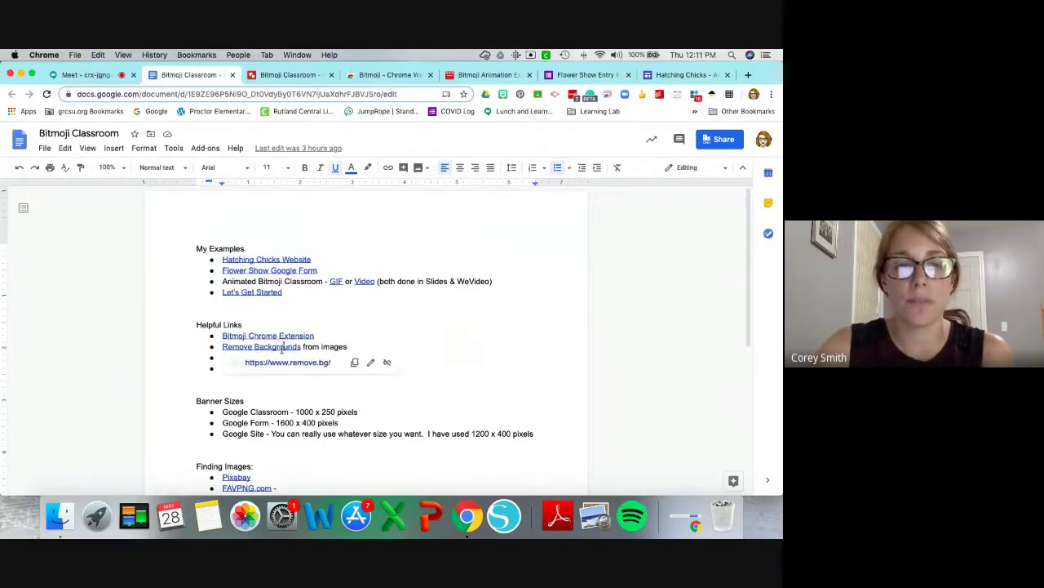
{"action": "left_click", "coordinate": [285, 363]}
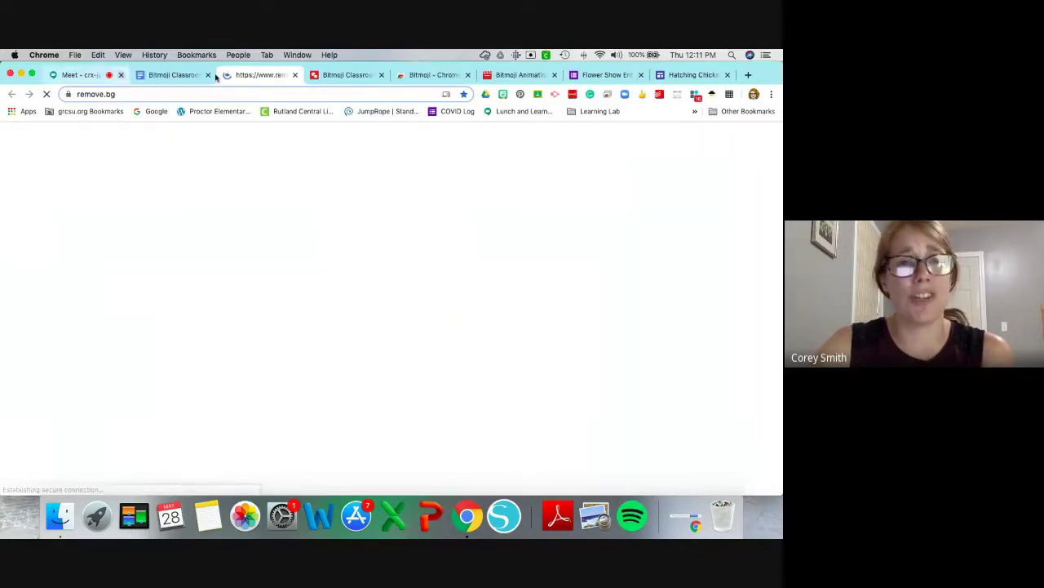